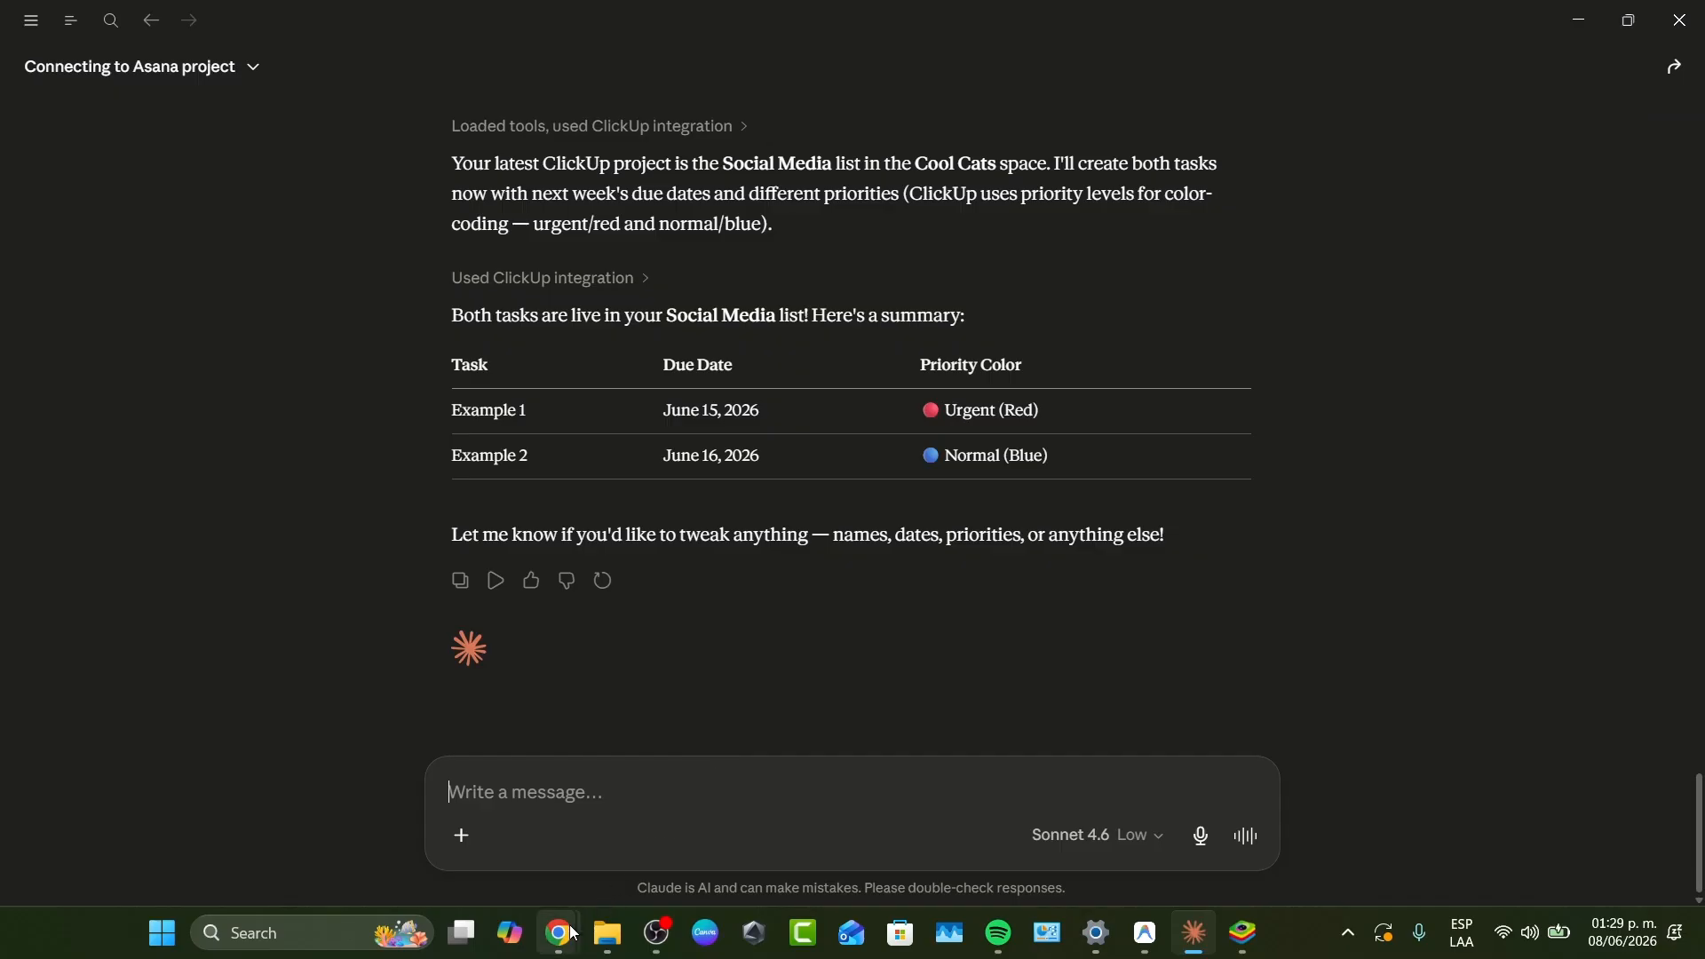
# Switch to Chrome, search Google for supabase in a new tab and open the official Supabase website.
pyautogui.moveTo(559, 933)
pyautogui.click(755, 791)
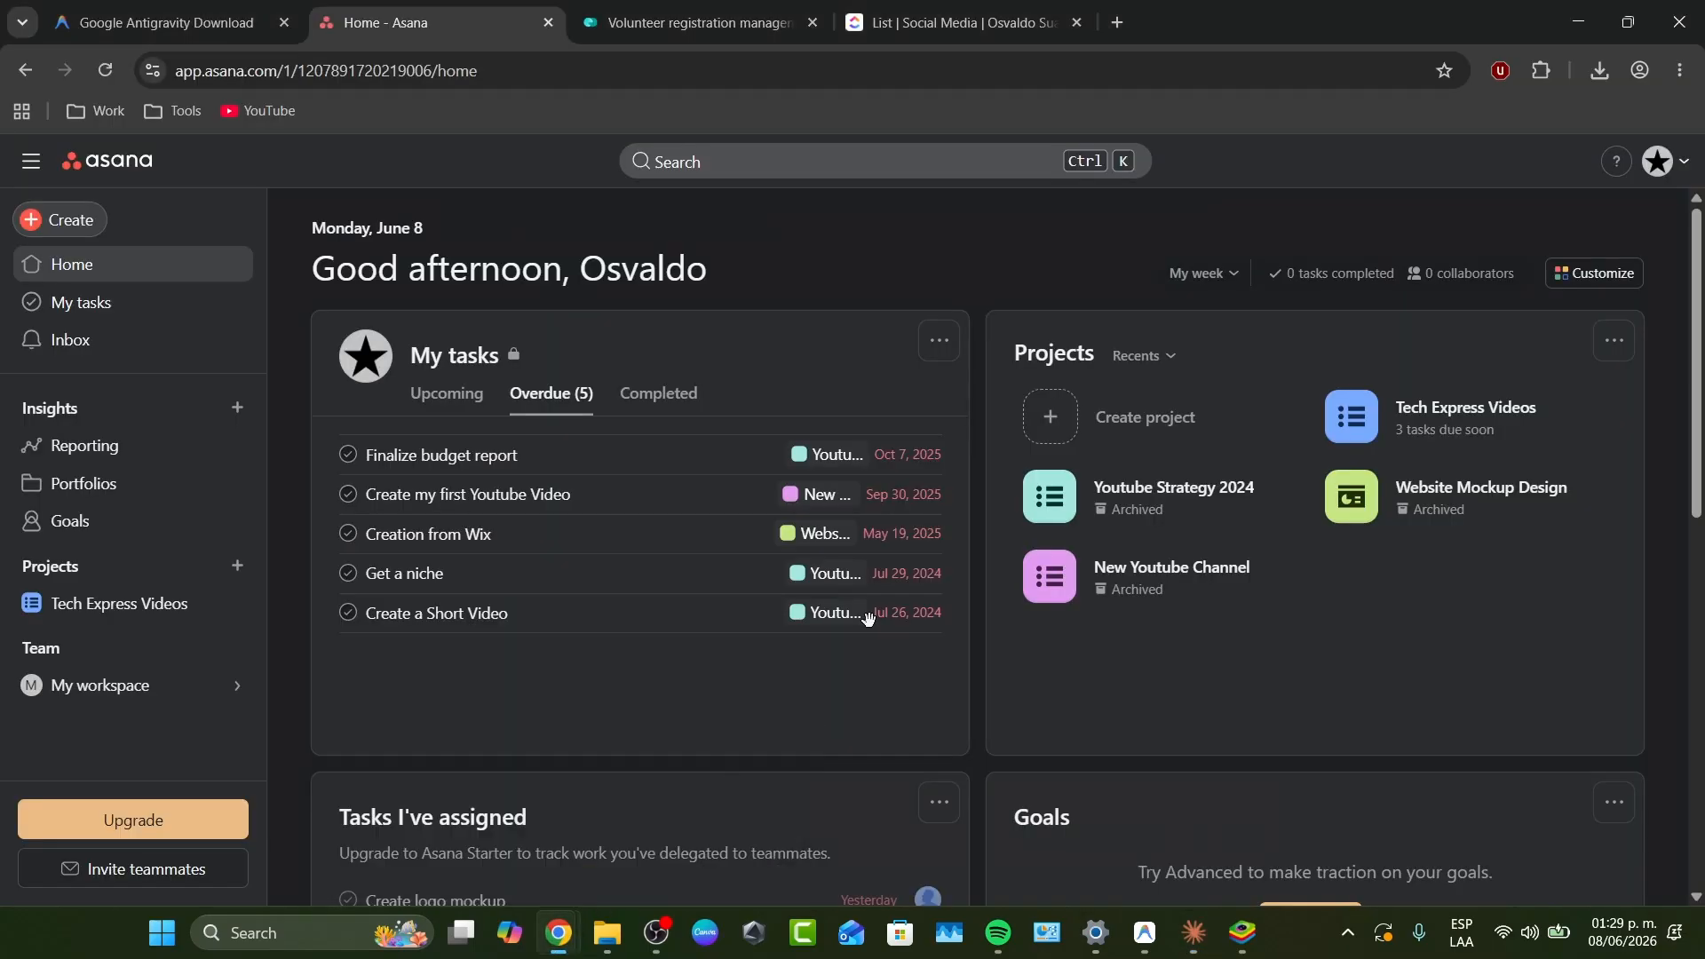
pyautogui.click(1117, 22)
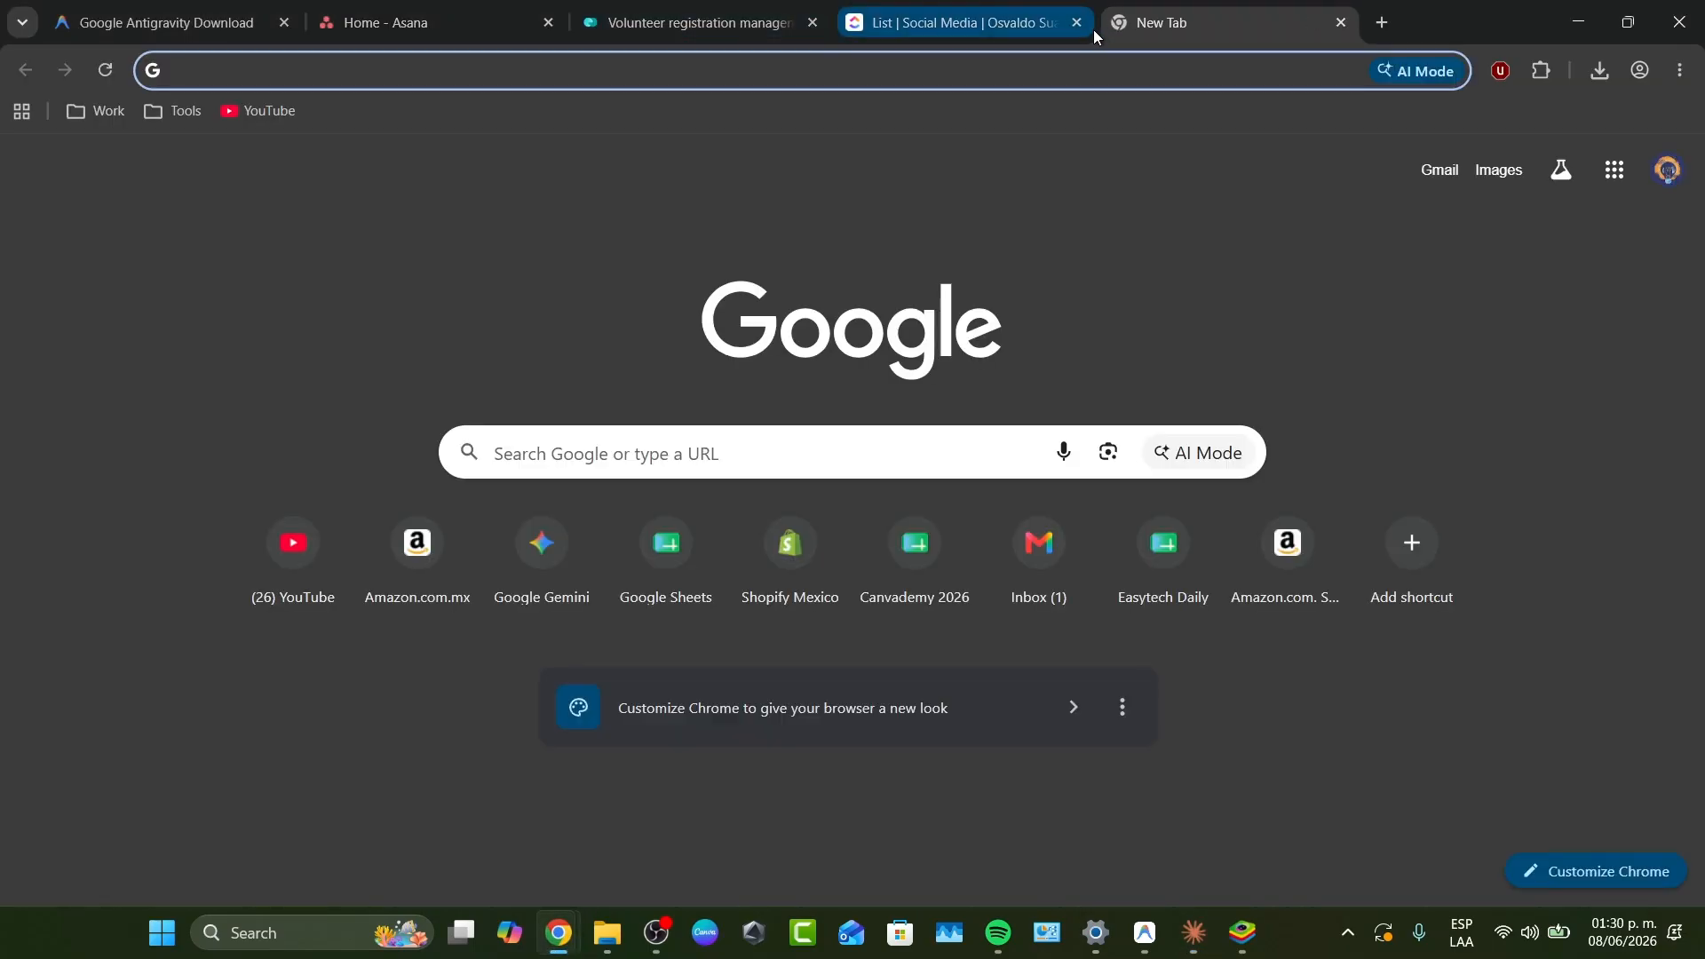
pyautogui.write('supaba')
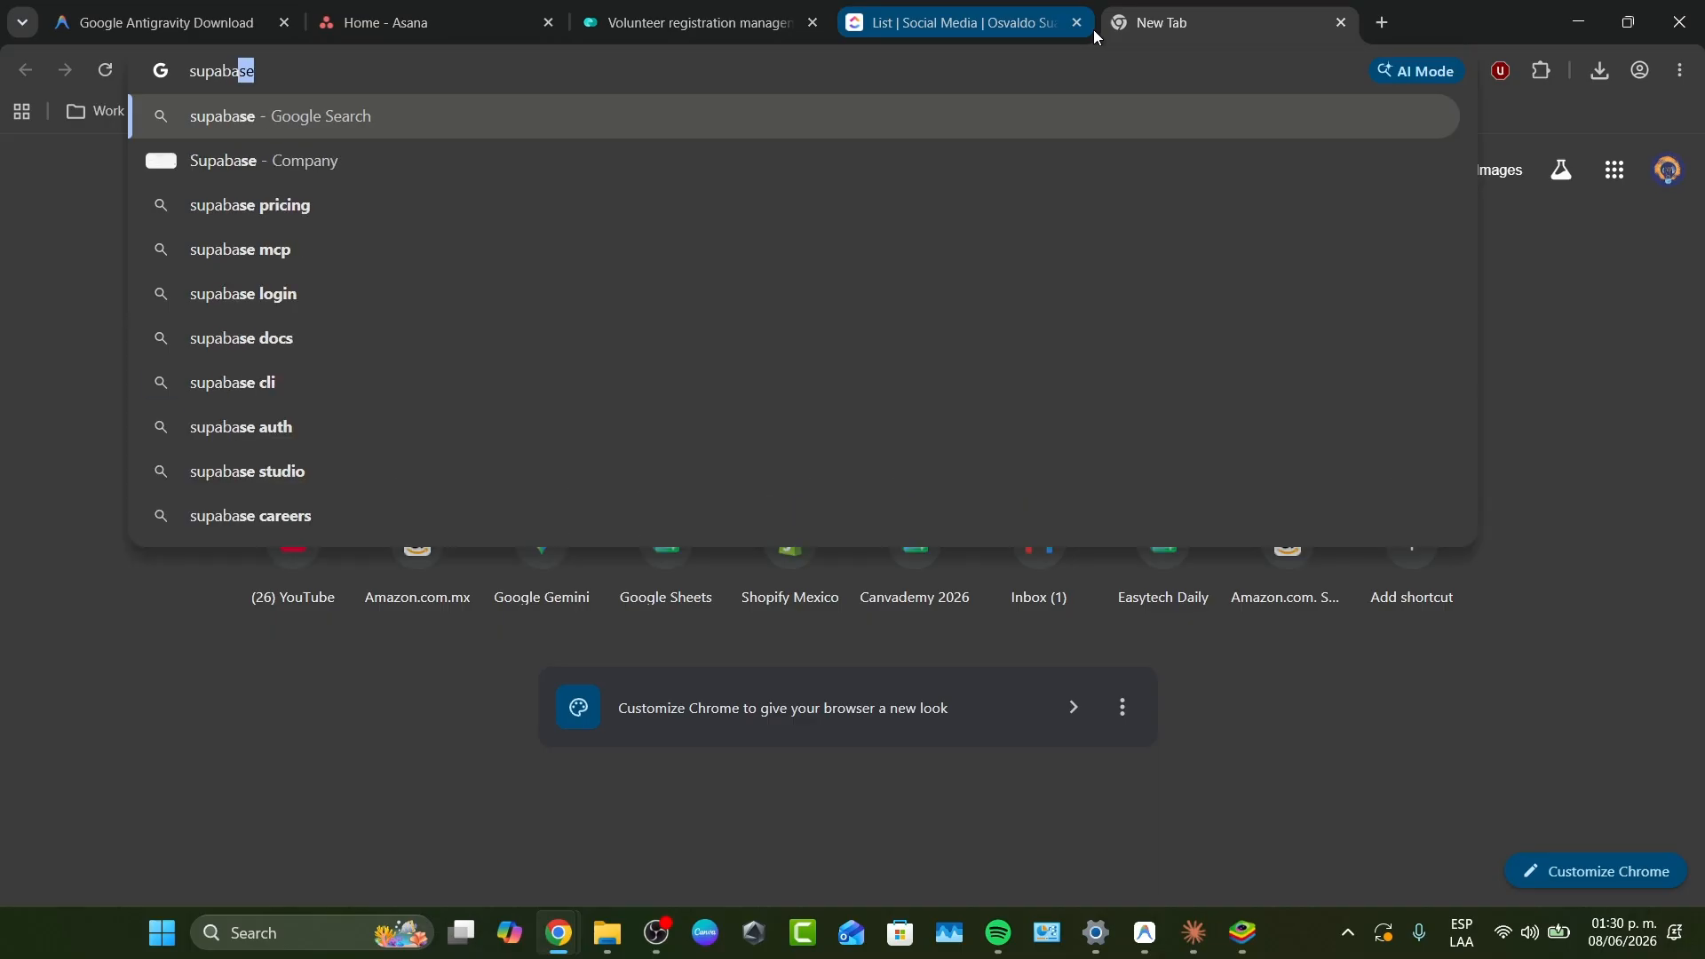
pyautogui.press('Return')
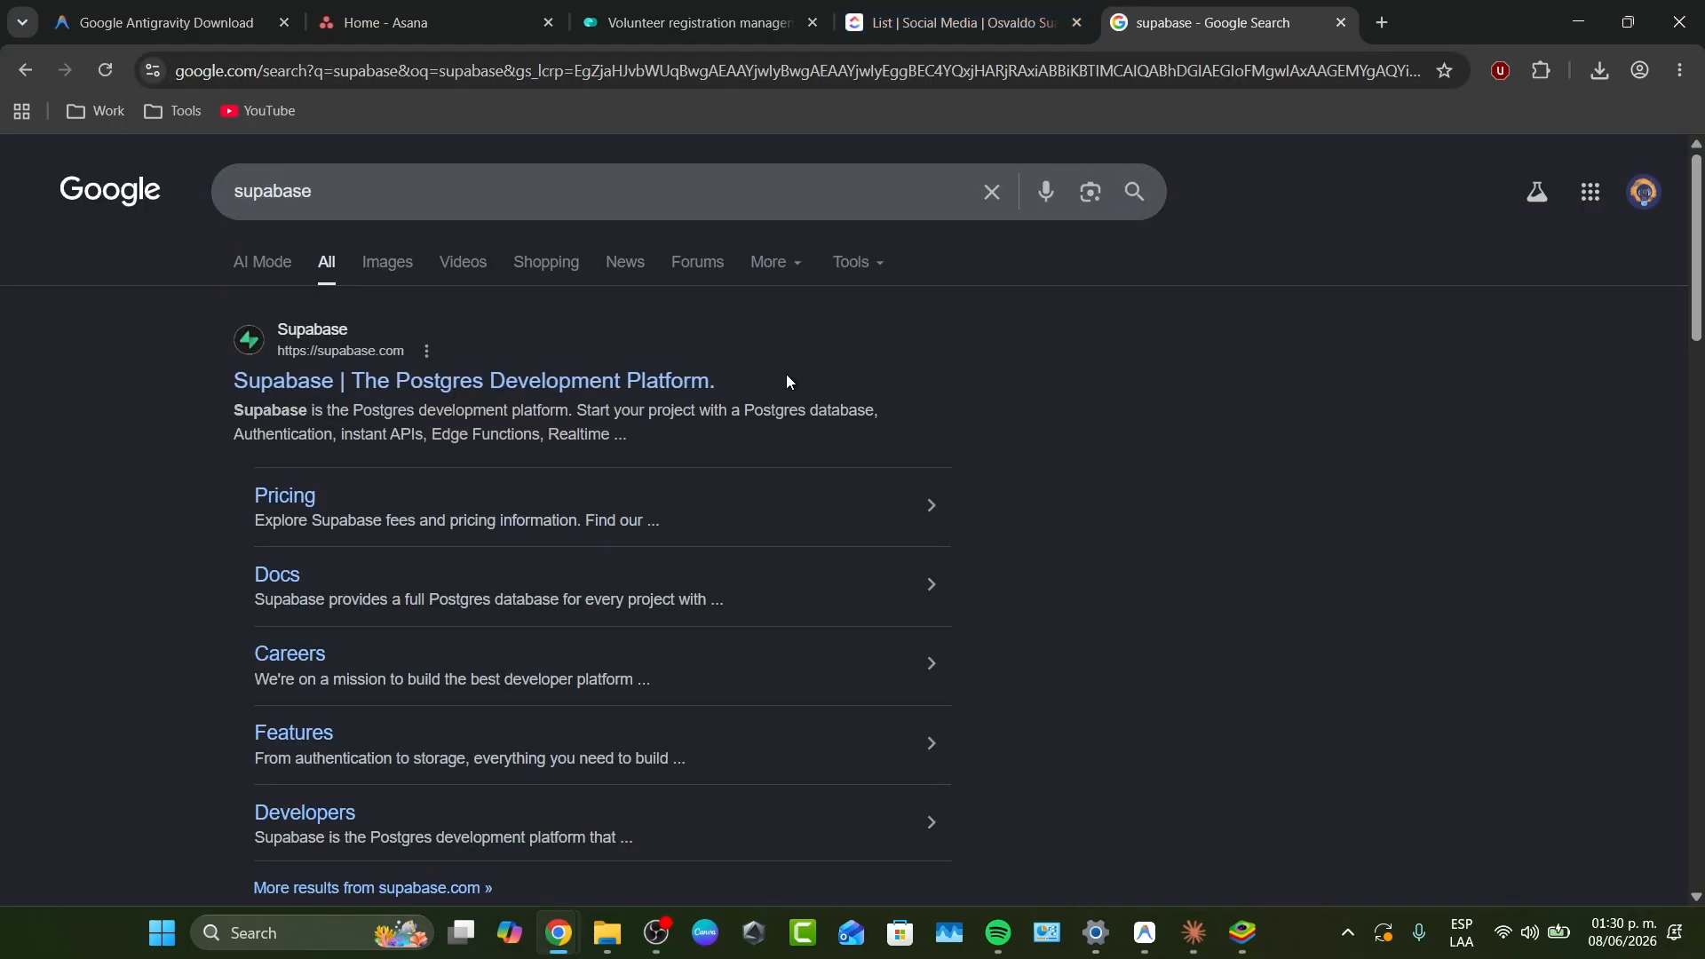
pyautogui.click(685, 384)
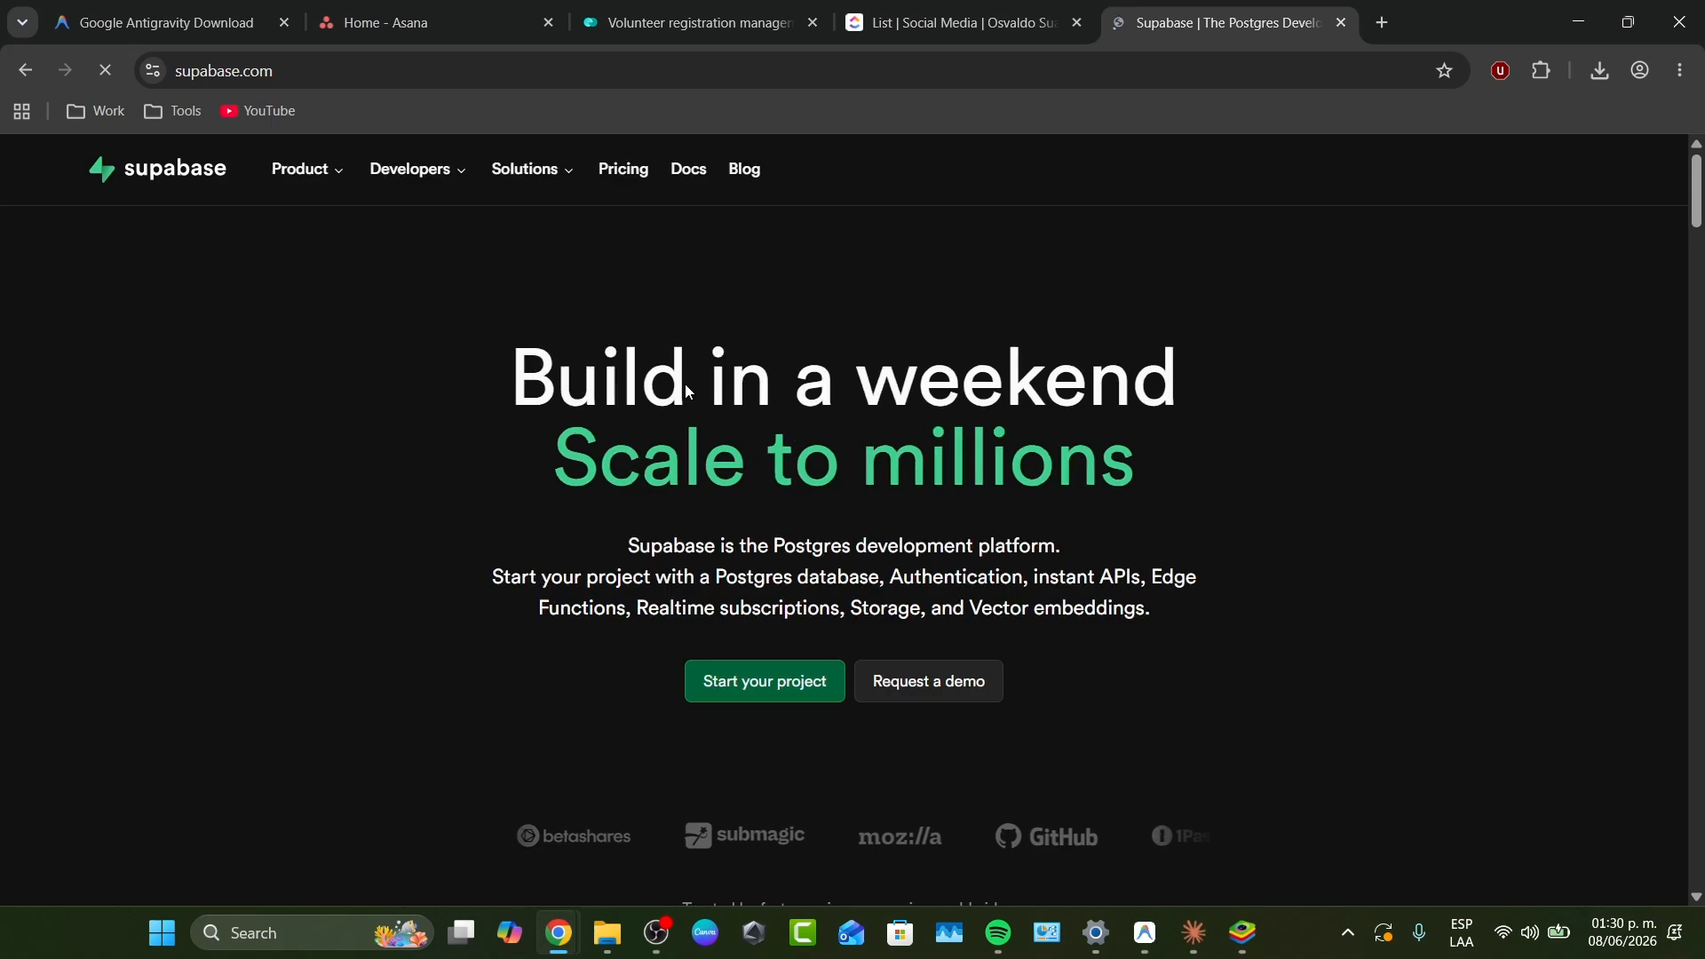
# Sign in to Supabase through GitHub with the Google account and create the prefilled Personal organization on the Free plan.
pyautogui.click(786, 692)
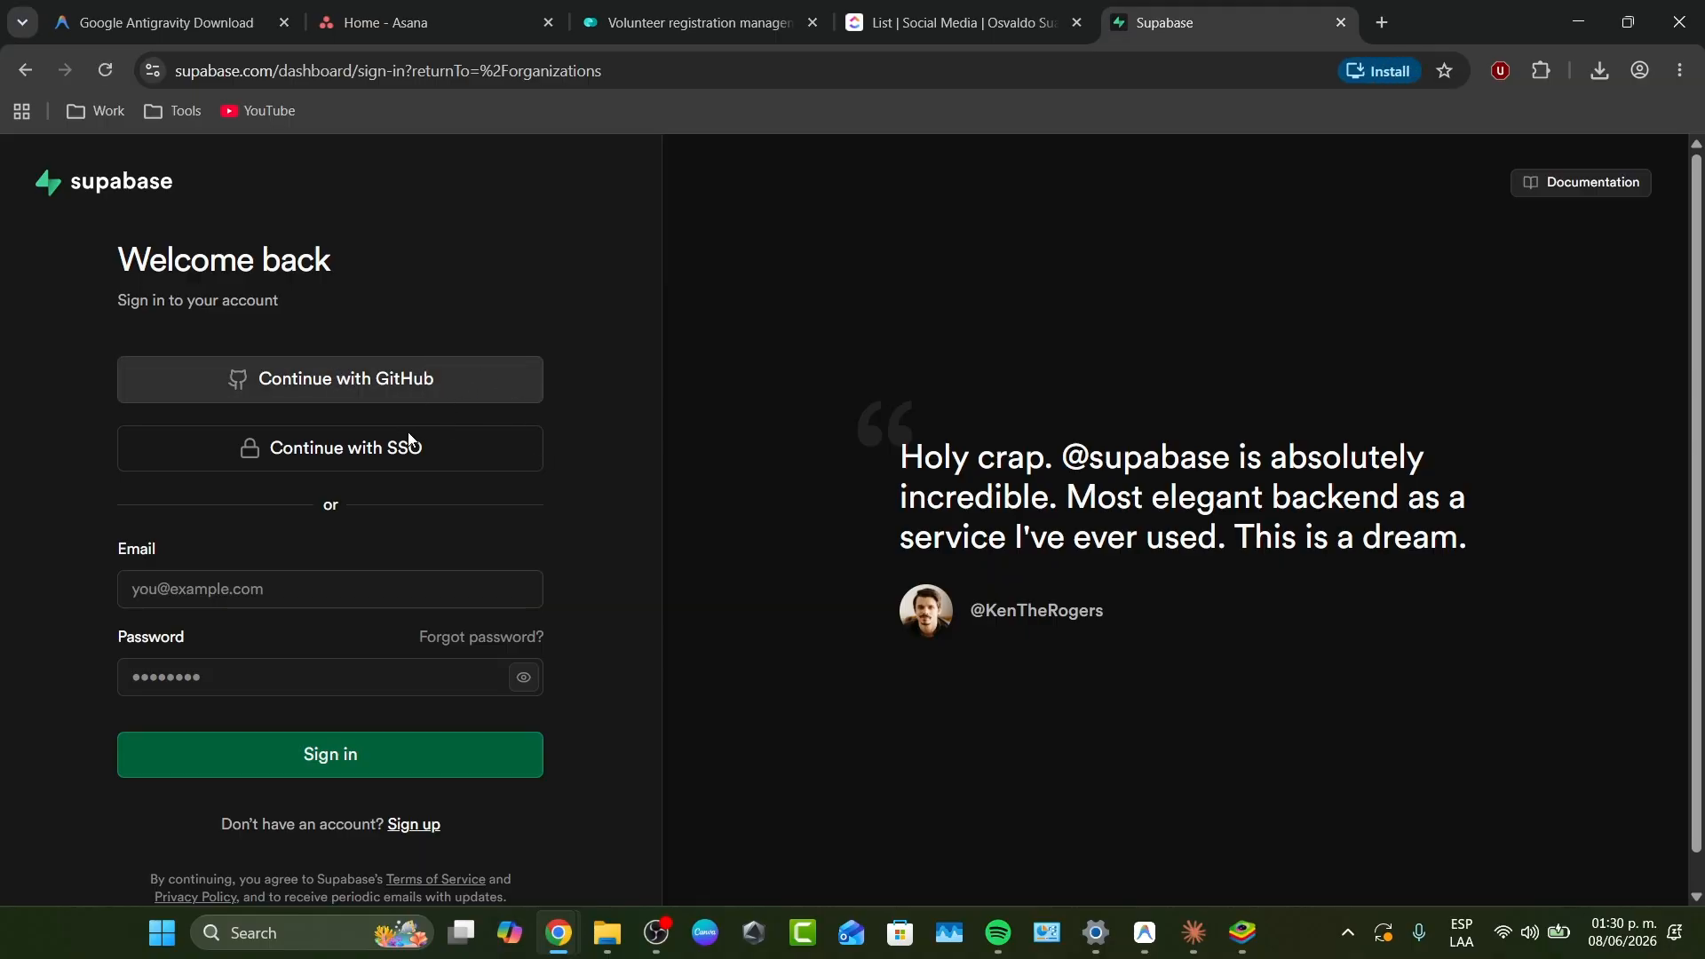
pyautogui.click(447, 393)
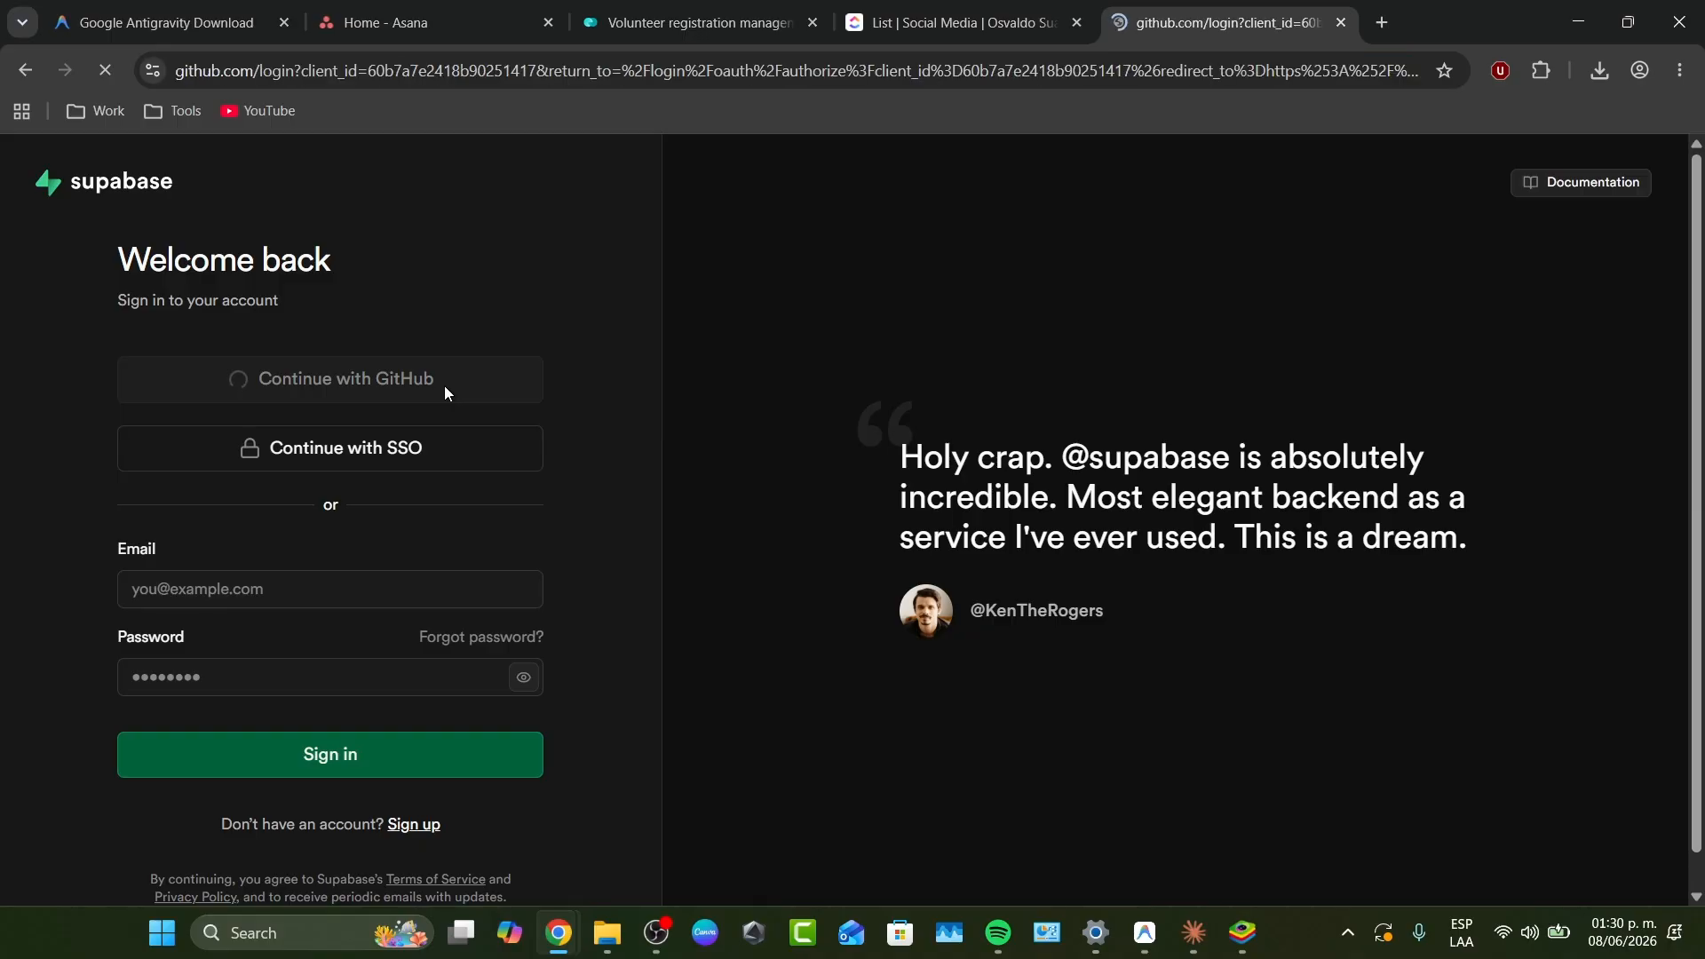
pyautogui.click(899, 718)
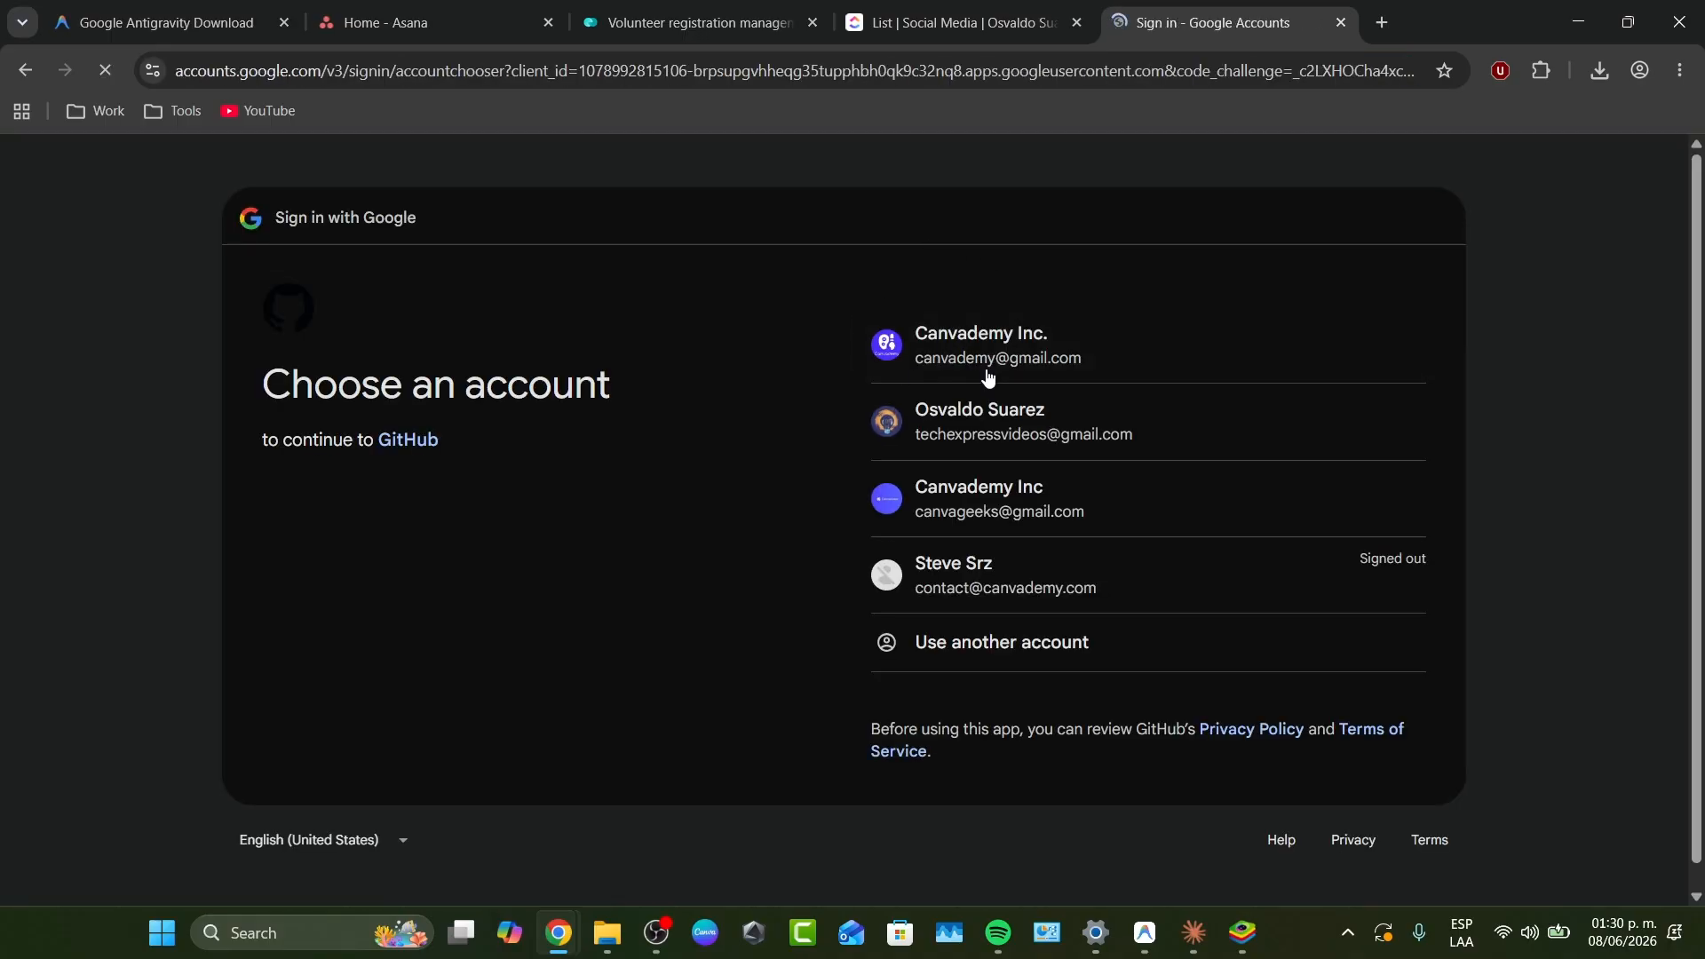
pyautogui.click(1154, 435)
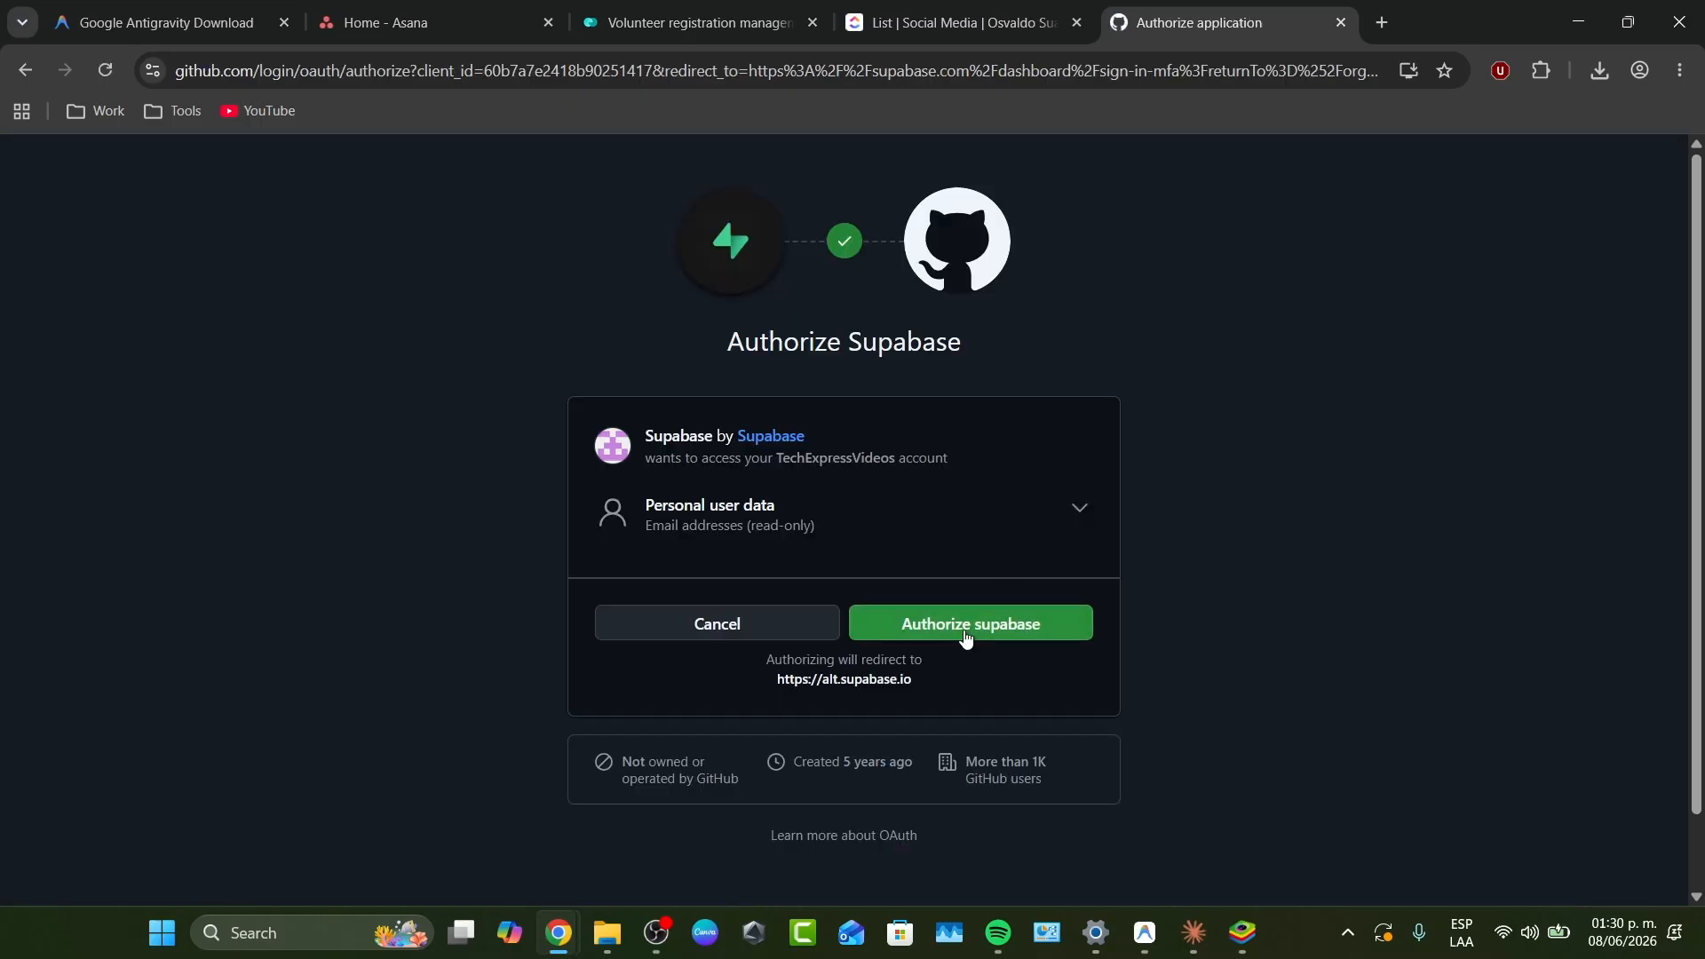
pyautogui.click(964, 631)
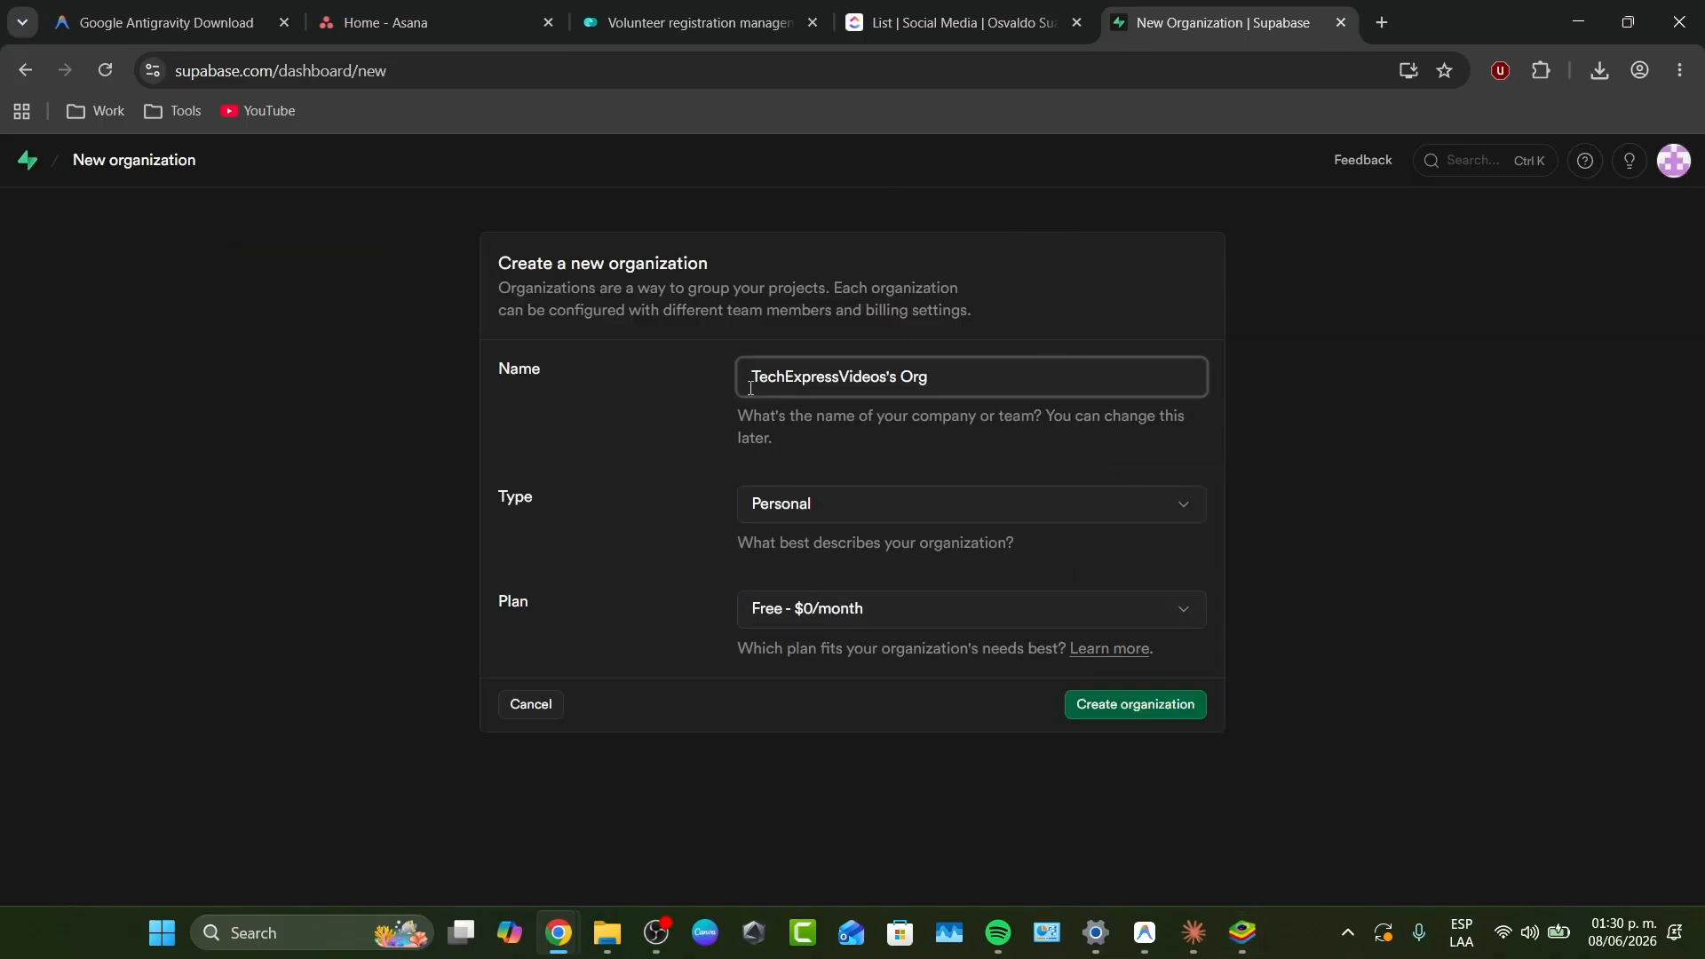
pyautogui.click(1166, 703)
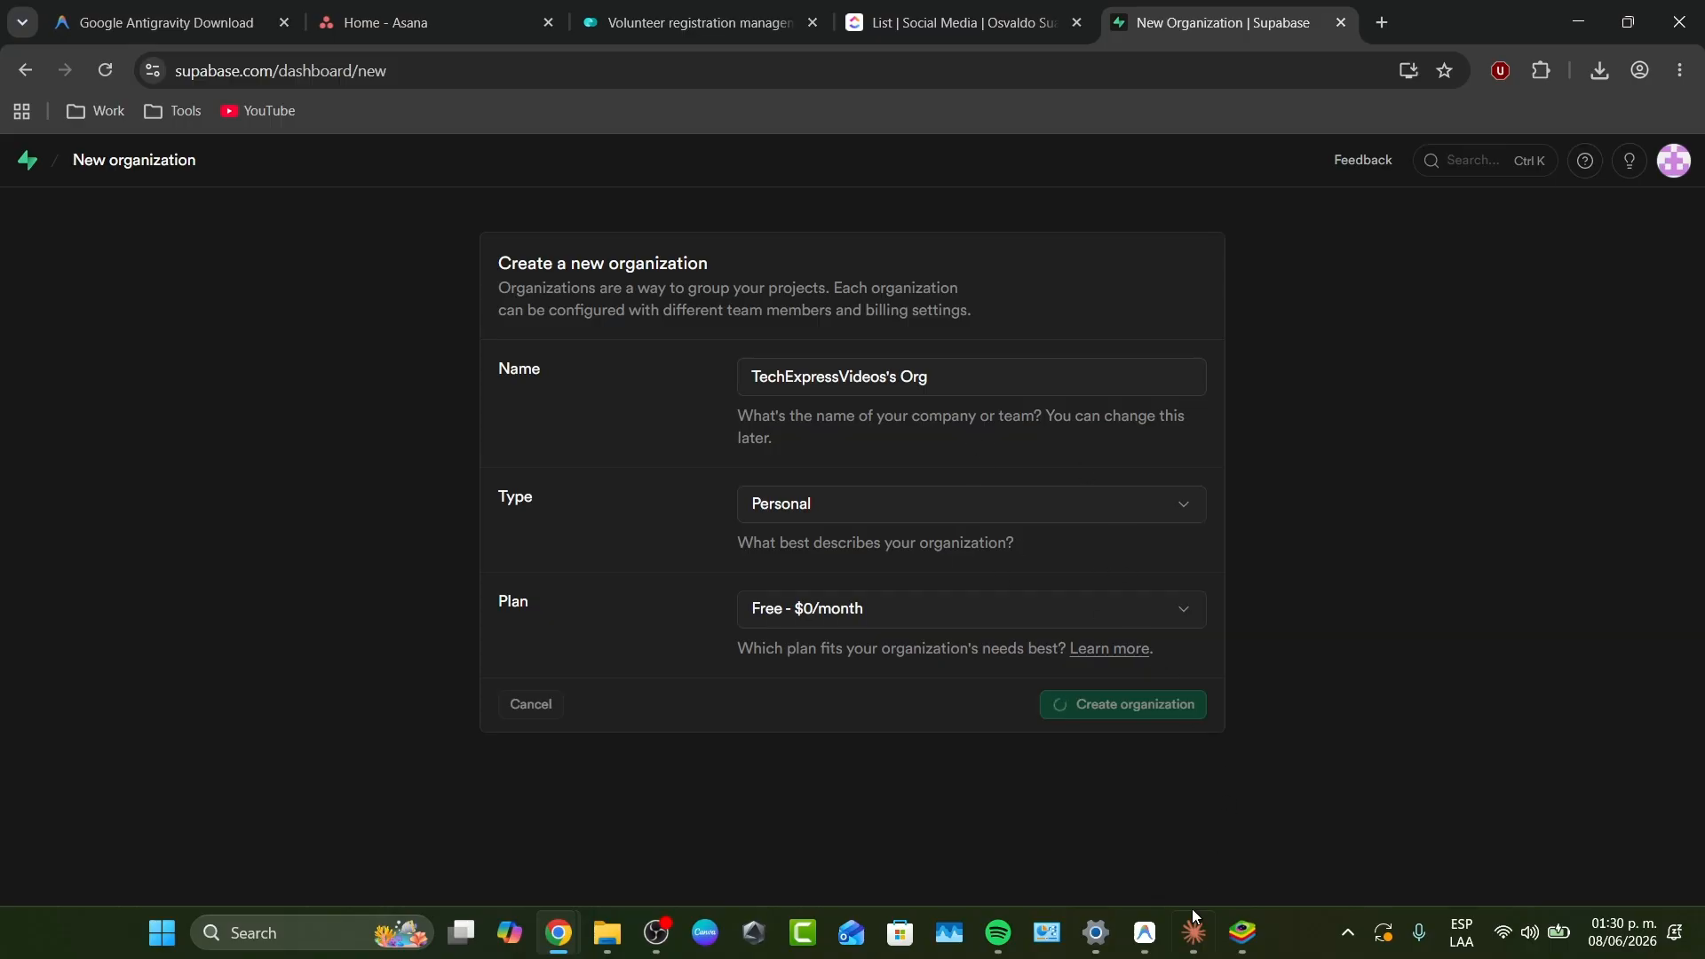
# Switch to the Claude desktop app and copy the chat's first prompt about connecting the Asana project into a new message.
pyautogui.moveTo(1193, 915)
pyautogui.click(1097, 838)
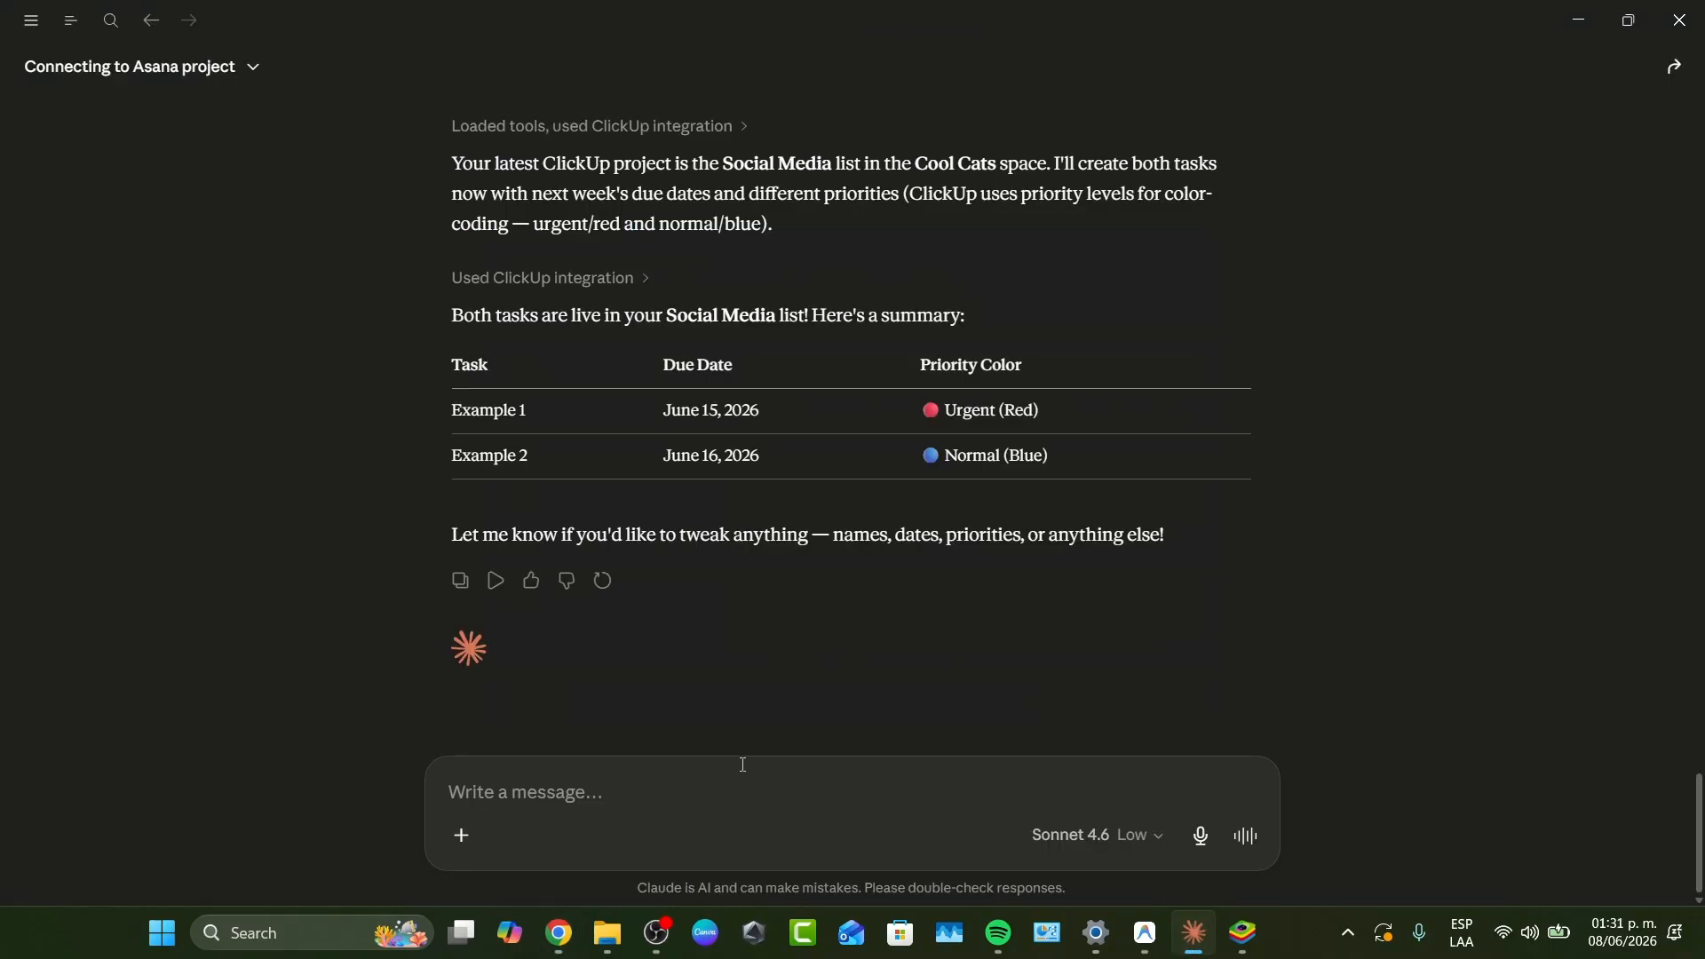
pyautogui.scroll(20, 1039, 381)
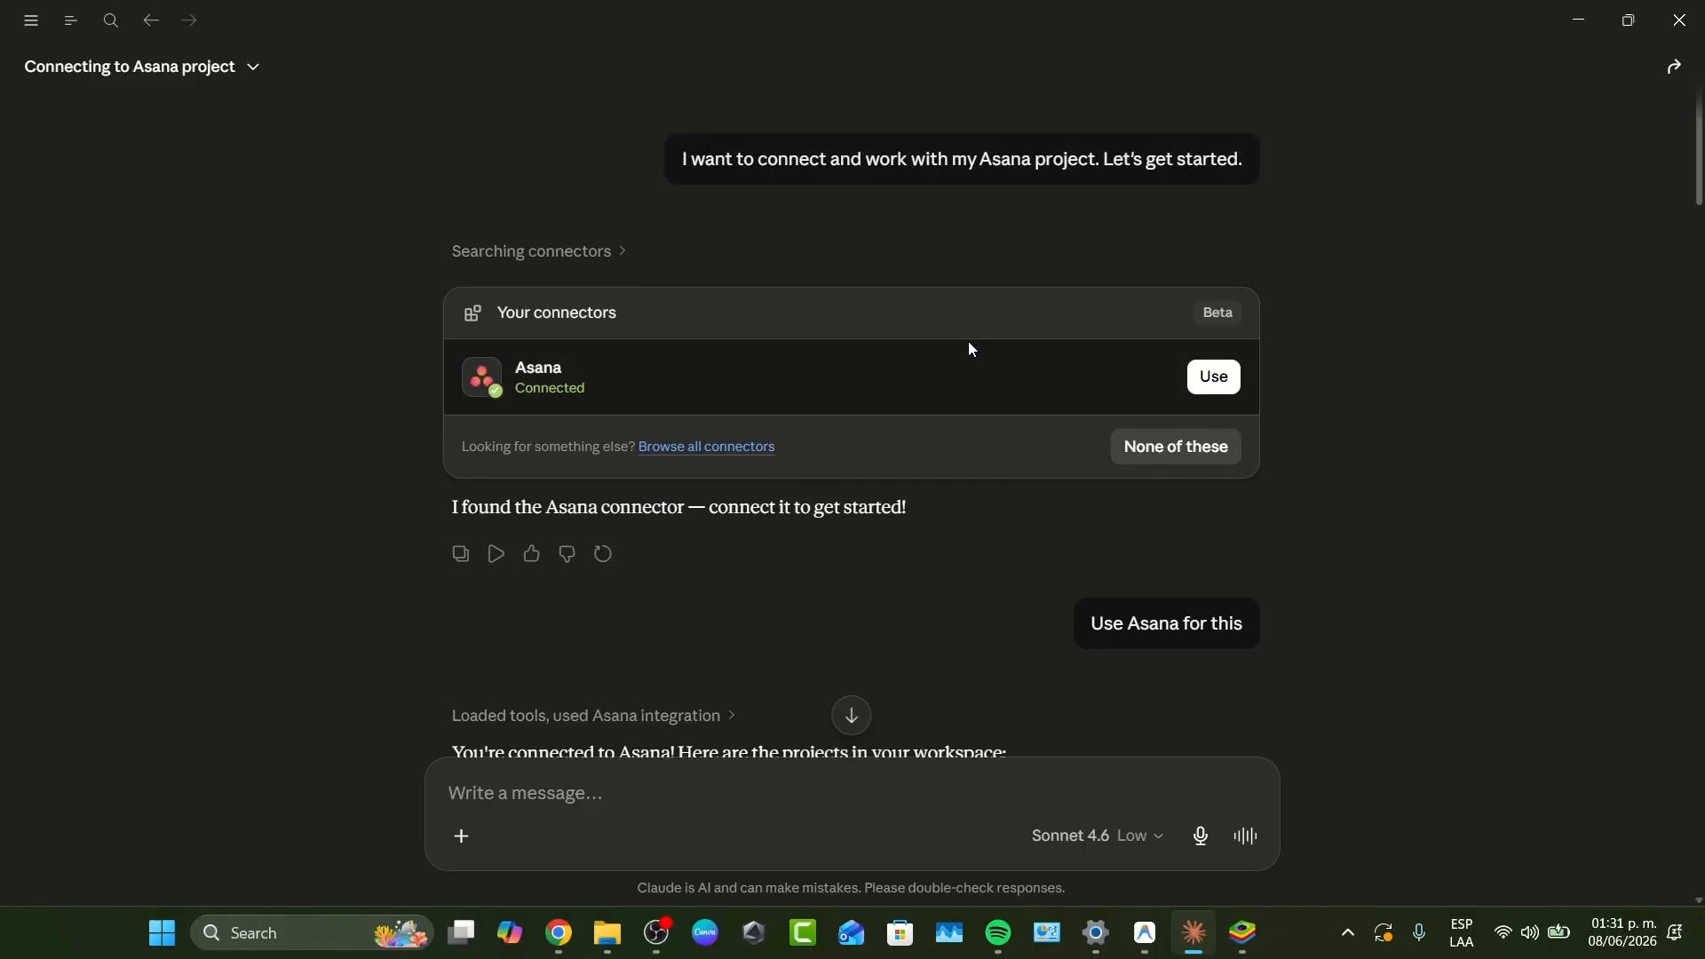
pyautogui.moveTo(678, 160); pyautogui.dragTo(1339, 183)
pyautogui.hotkey('ctrl', 'c')
pyautogui.scroll(-5, 1190, 477)
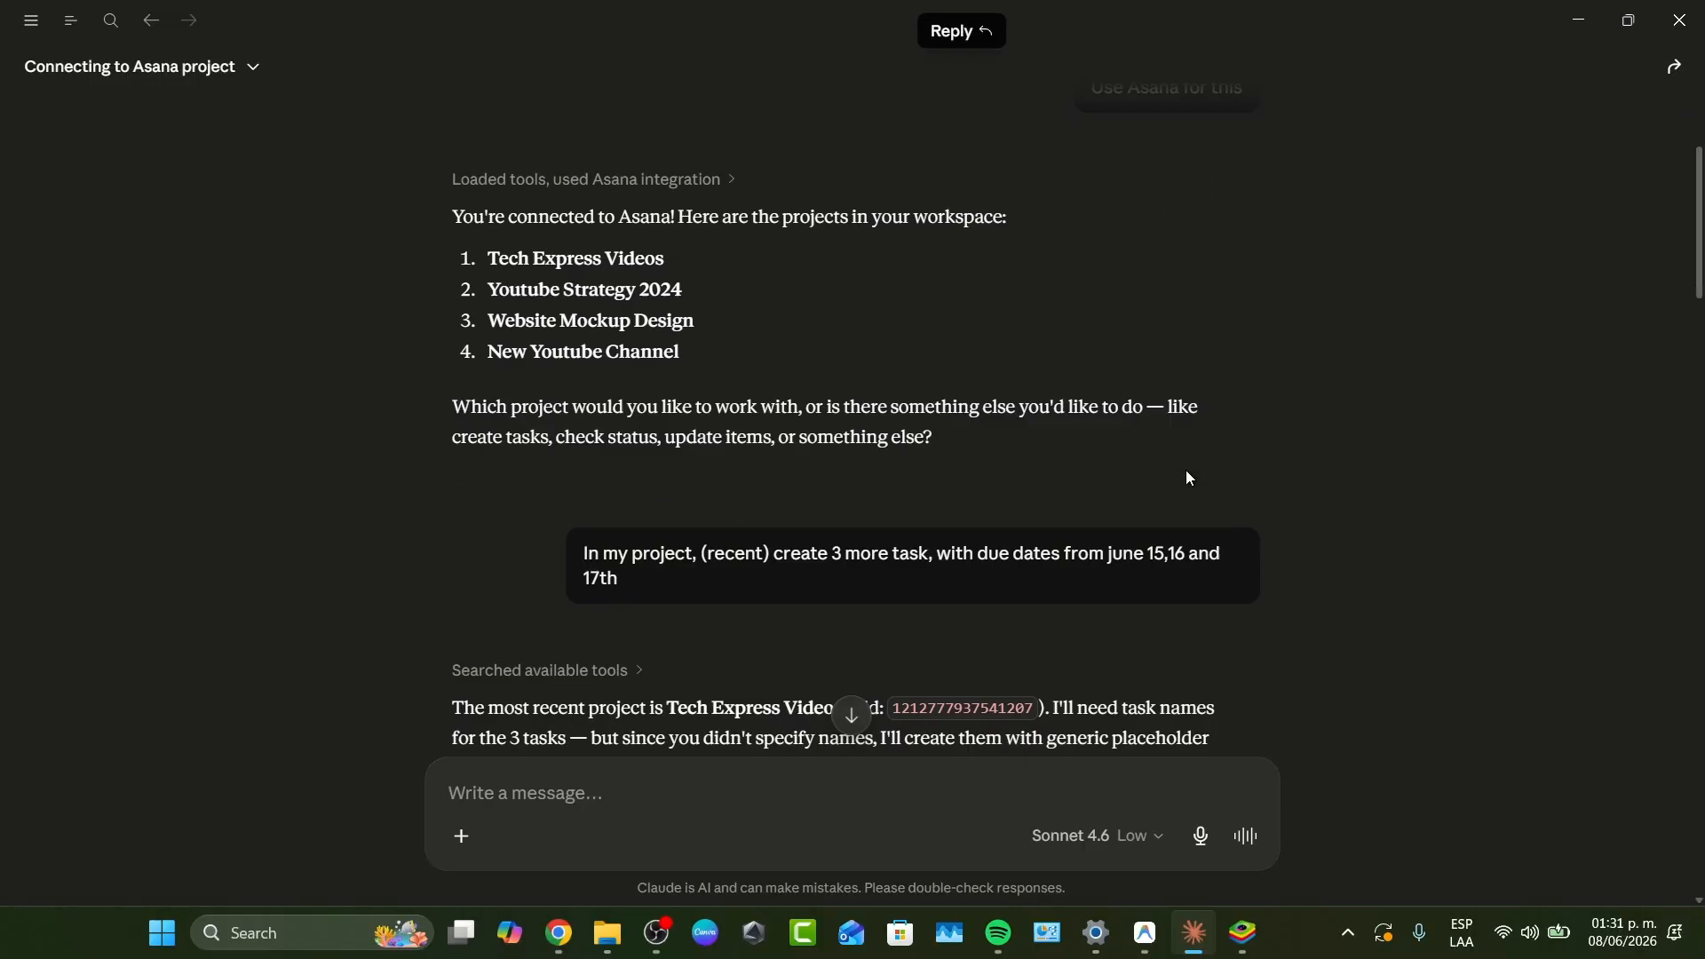
pyautogui.scroll(-20, 1186, 471)
pyautogui.click(707, 804)
pyautogui.hotkey('ctrl', 'v')
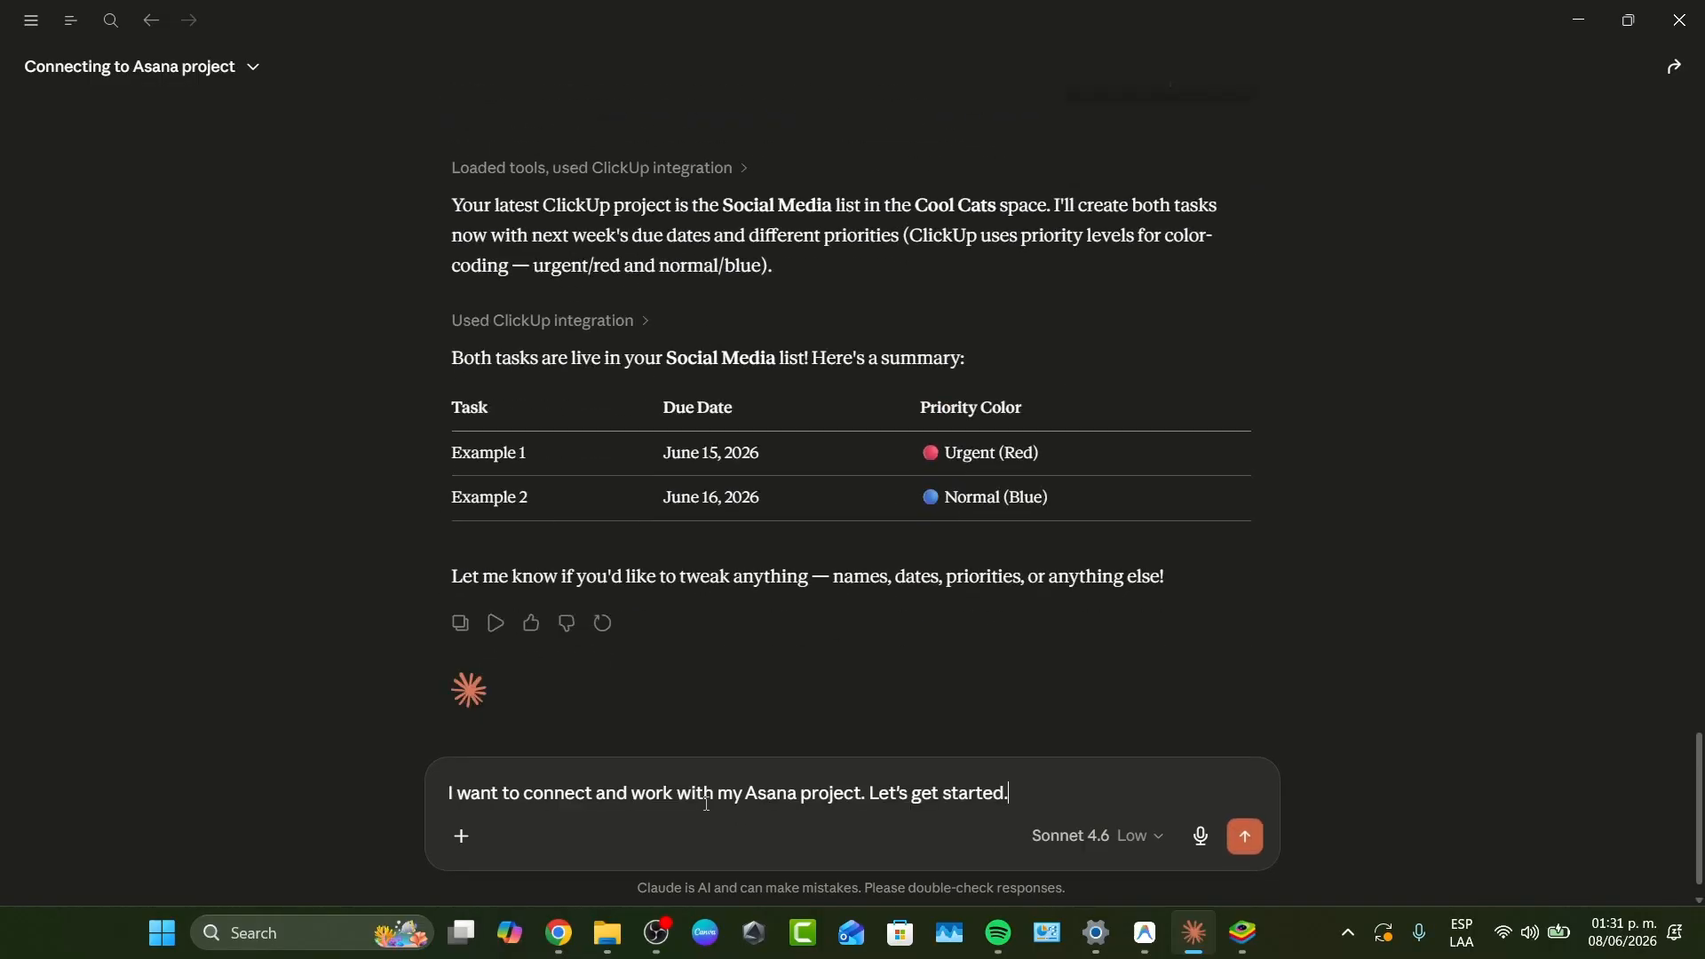
# Replace "Asana" with "Supabase latest" in the prompt, send it and start connecting the suggested Supabase connector.
pyautogui.doubleClick(778, 796)
pyautogui.write('Supabase')
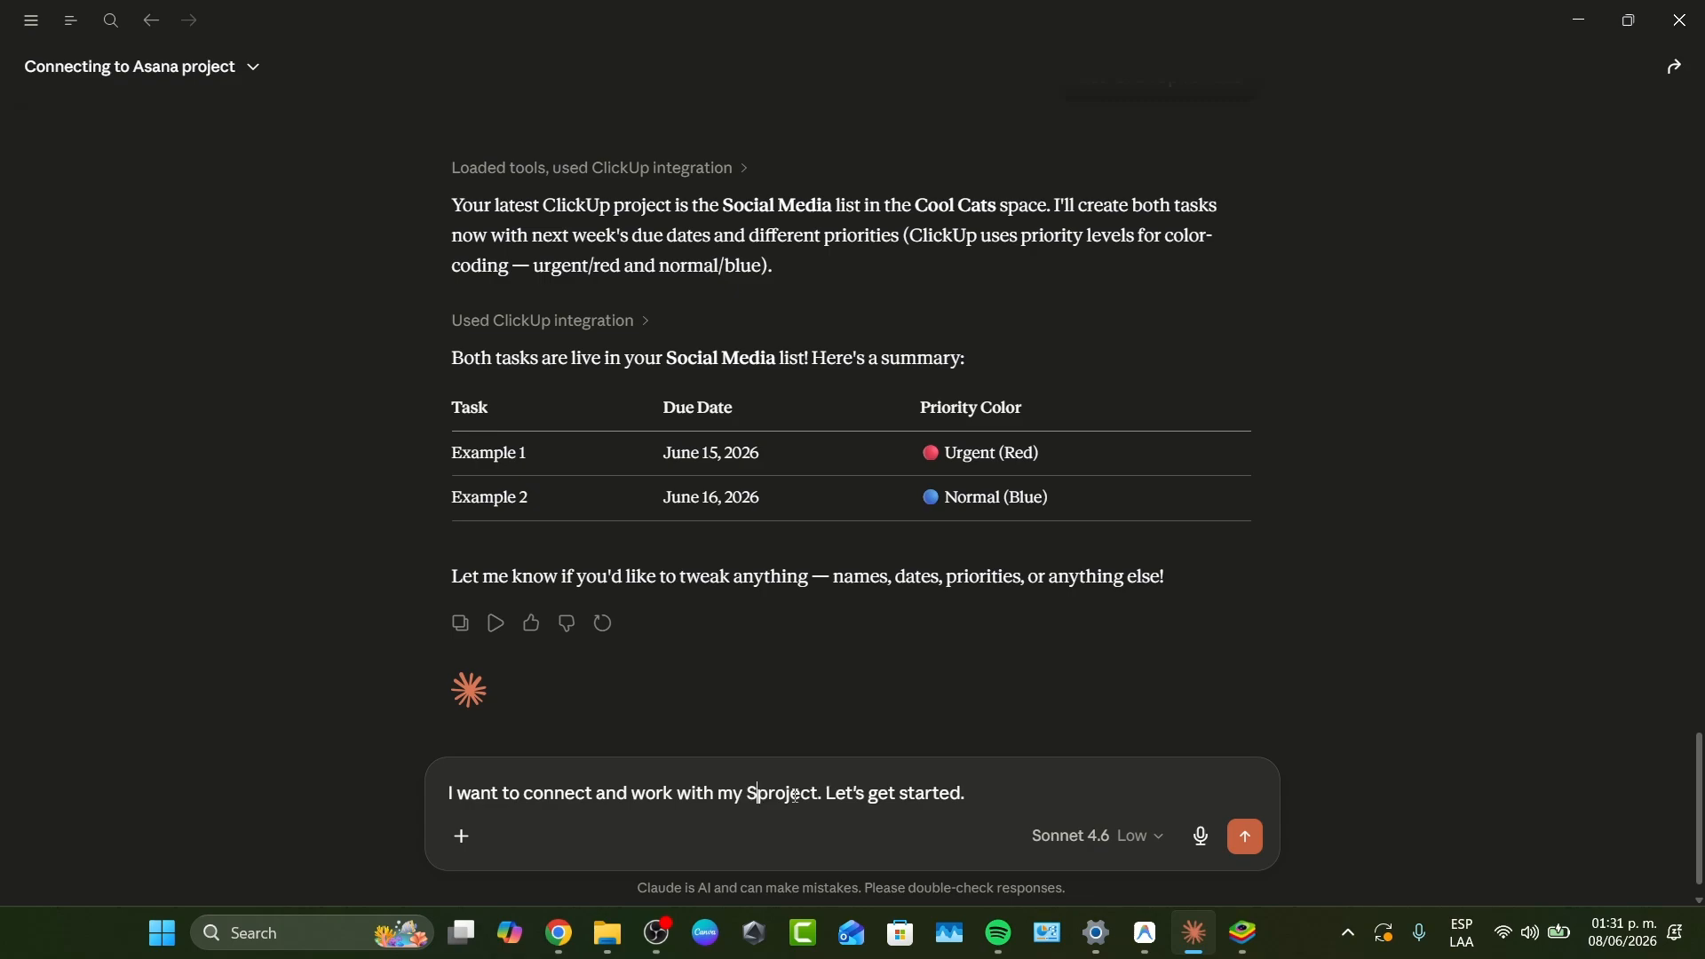
pyautogui.write(' latest')
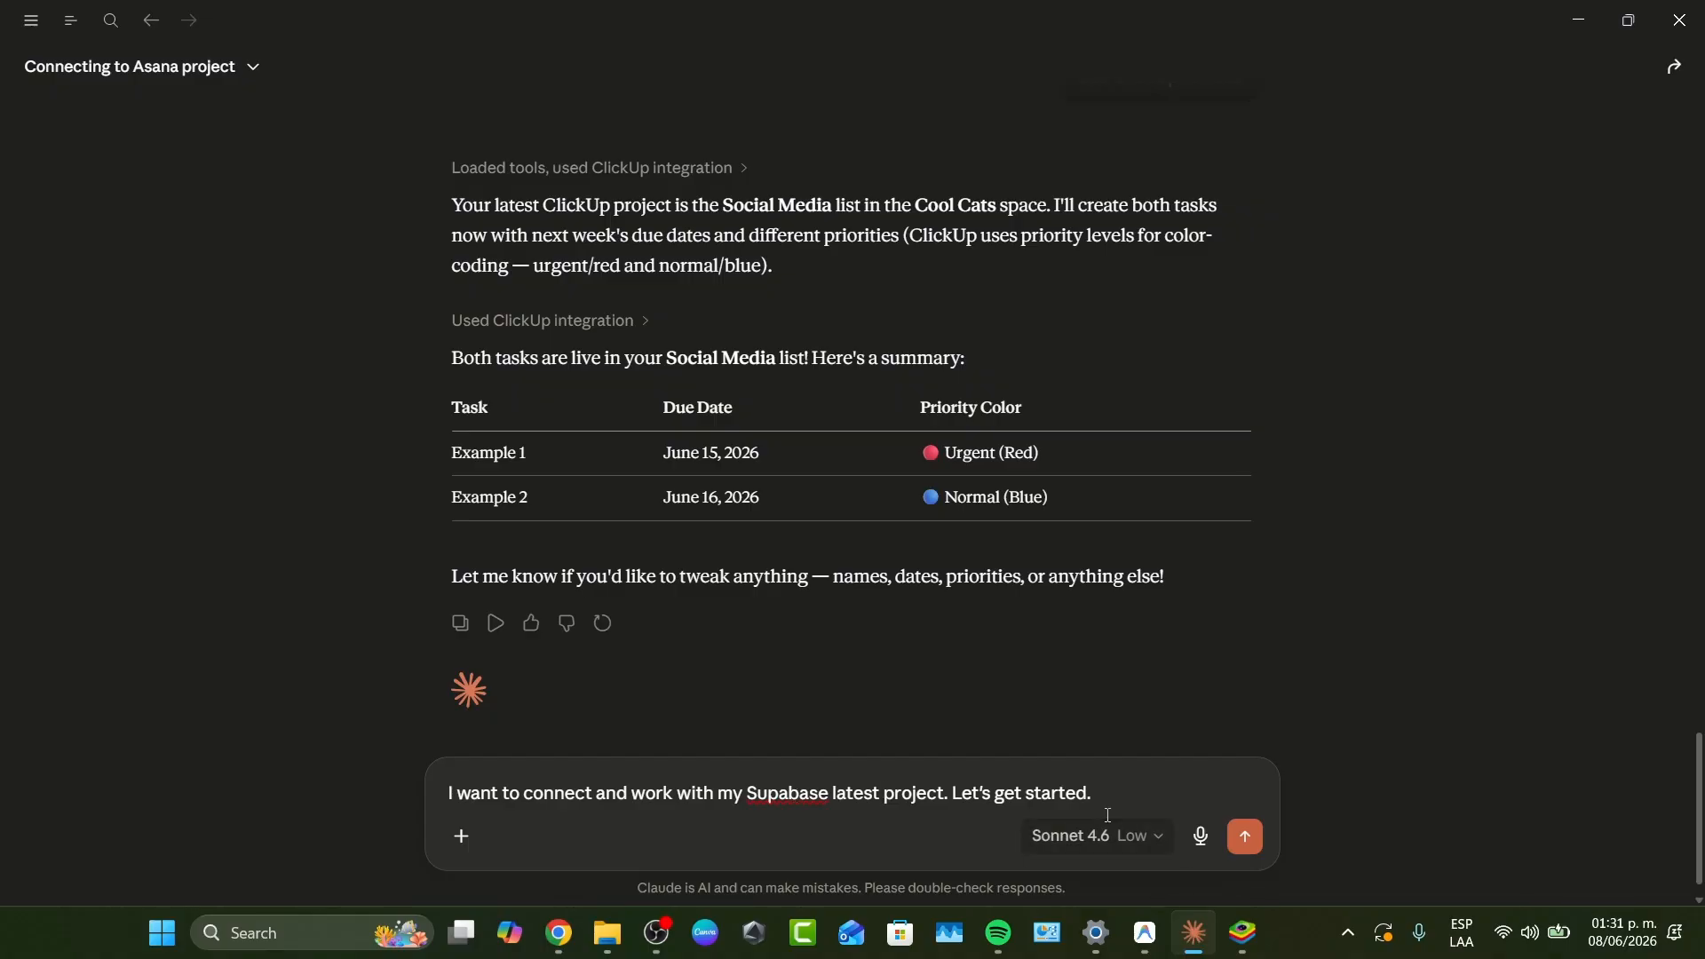
pyautogui.click(1244, 826)
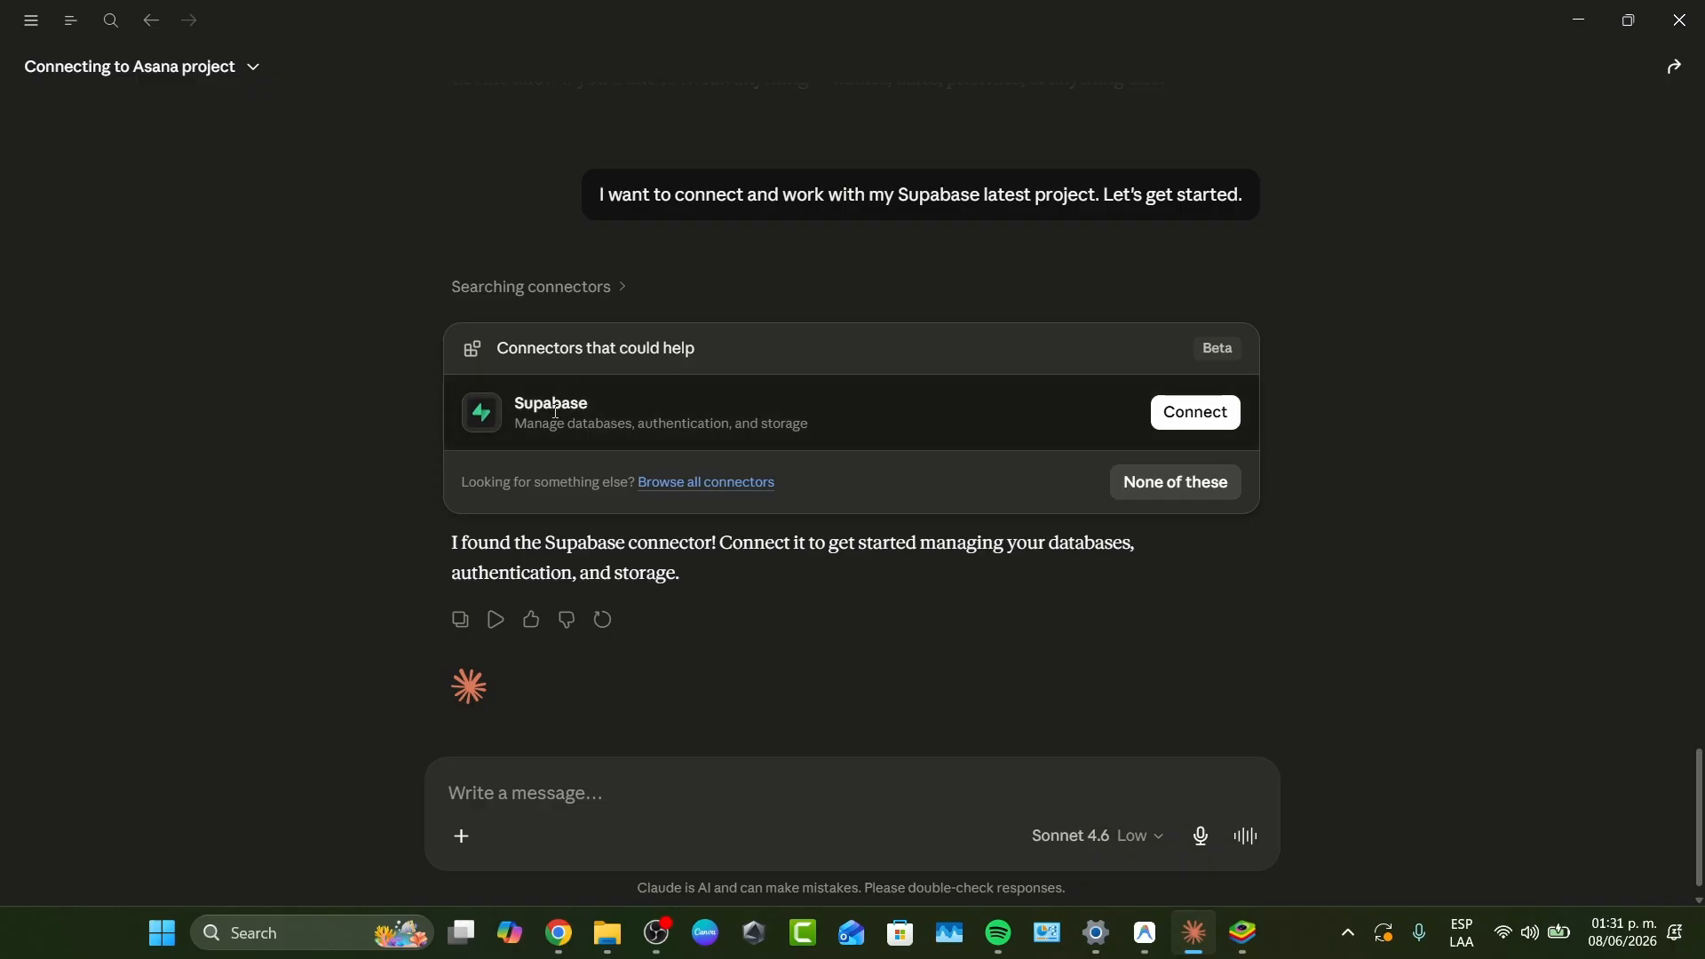
pyautogui.click(1207, 411)
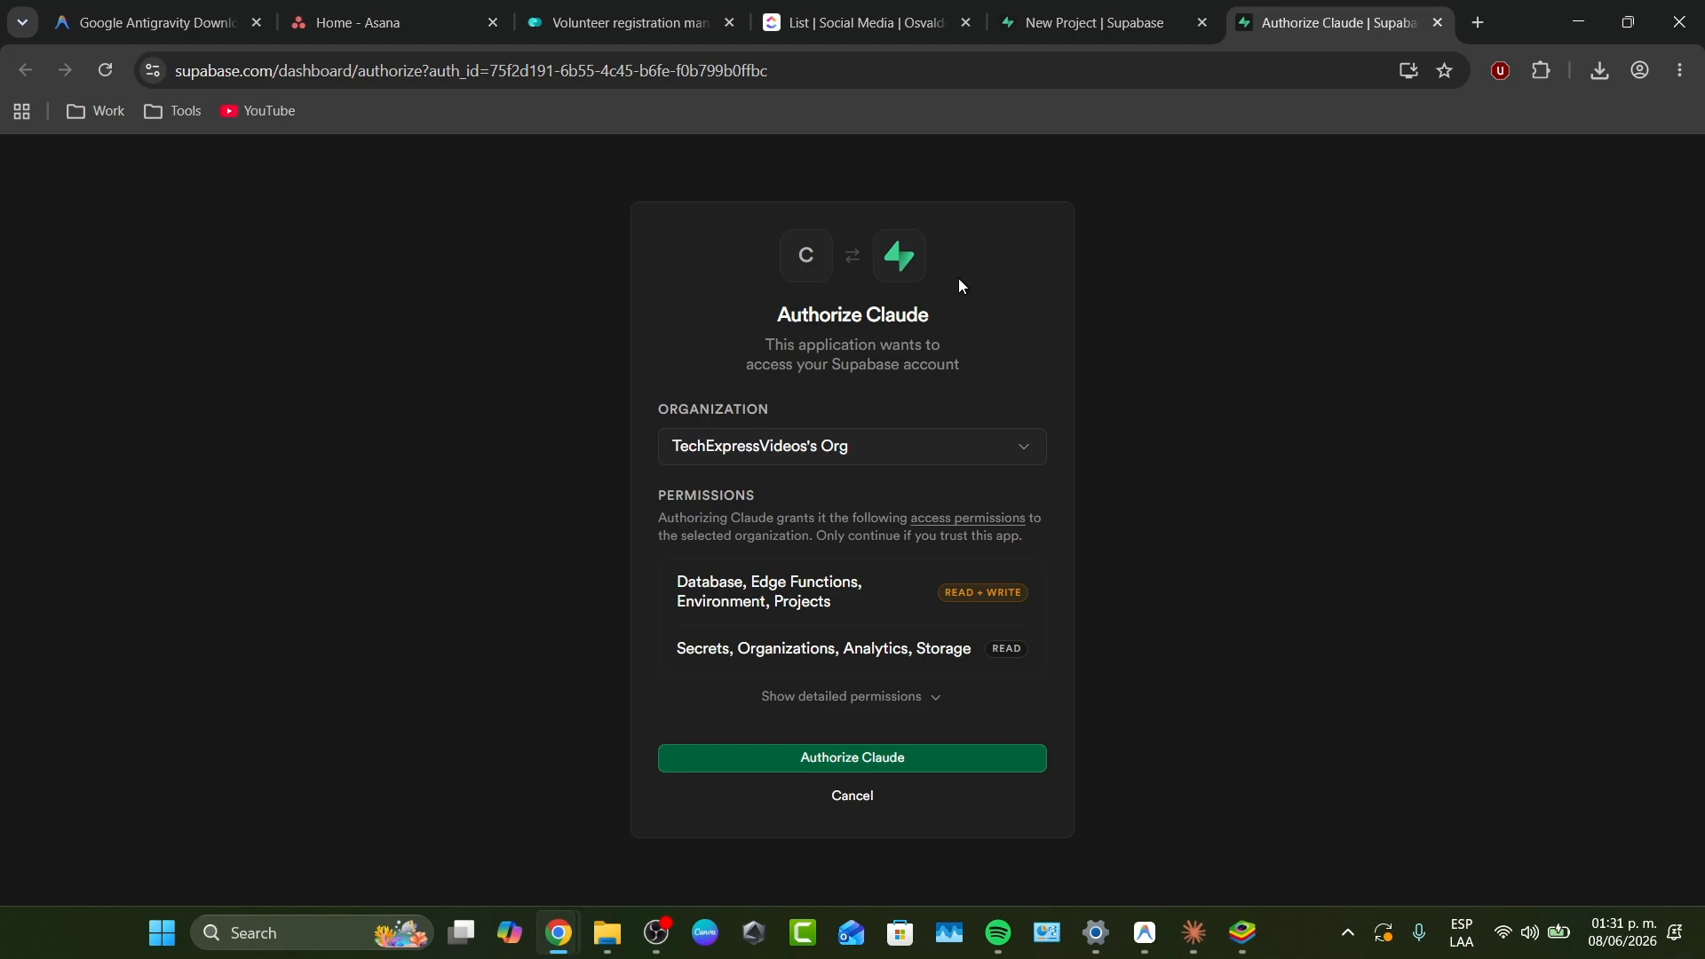
# Enter a strong database password for the new Supabase project and submit it with the default region and security options.
pyautogui.click(1124, 7)
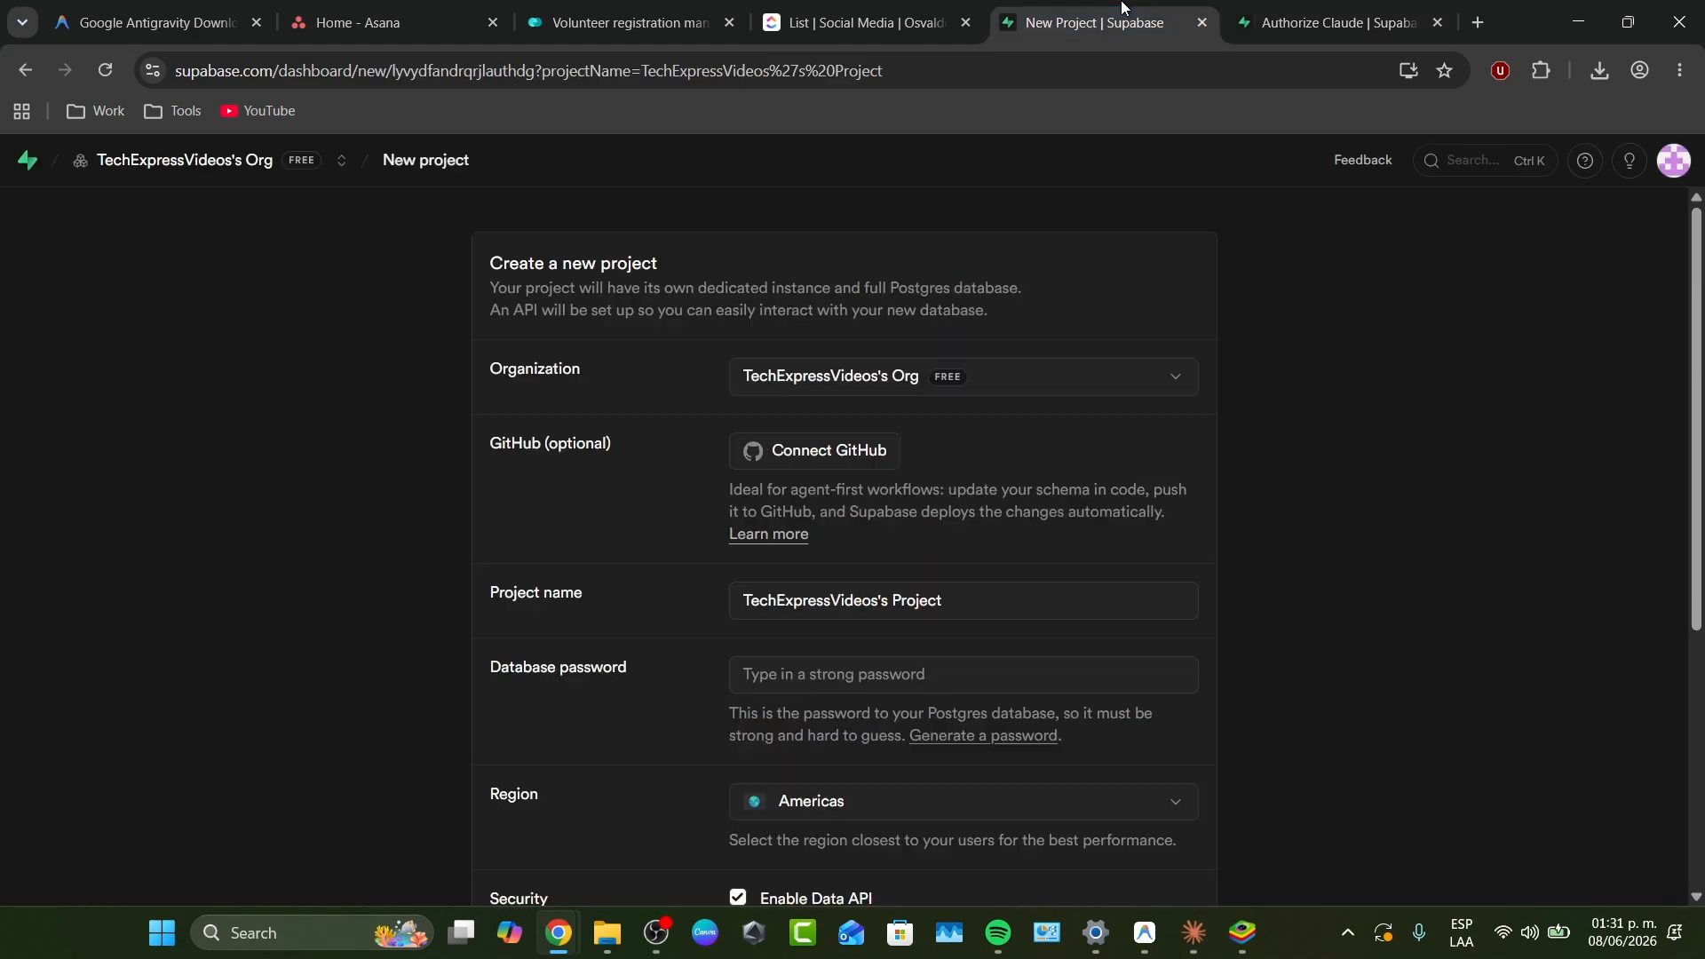
pyautogui.scroll(-5, 1241, 683)
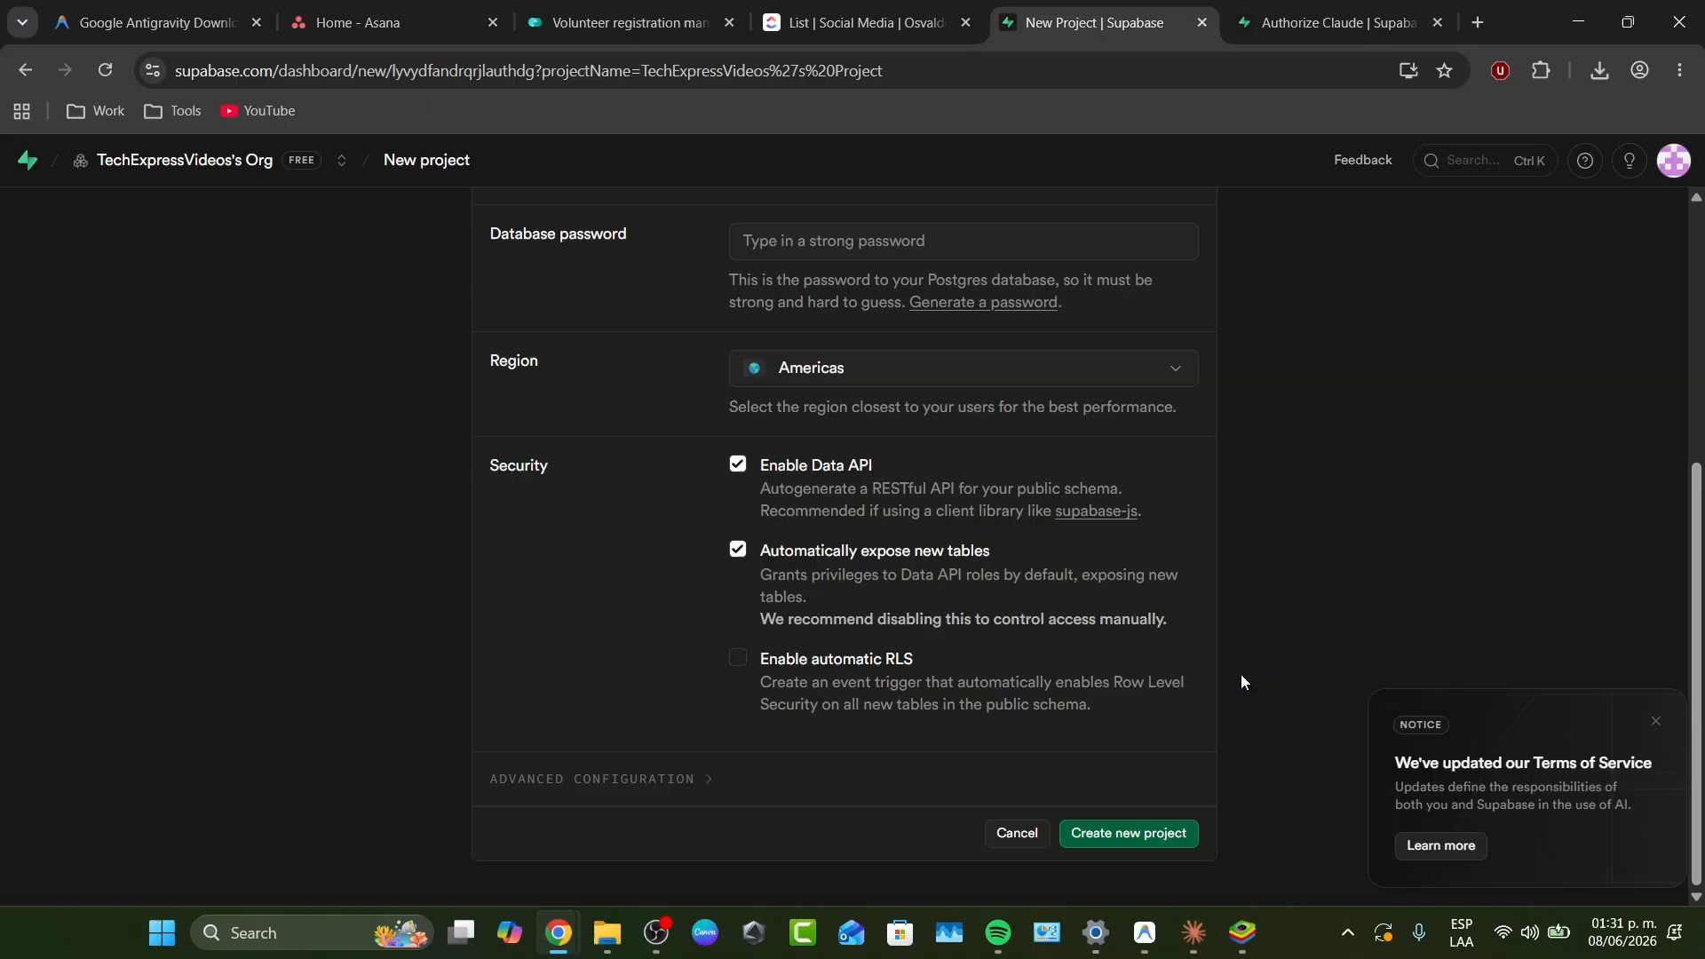
pyautogui.click(1172, 839)
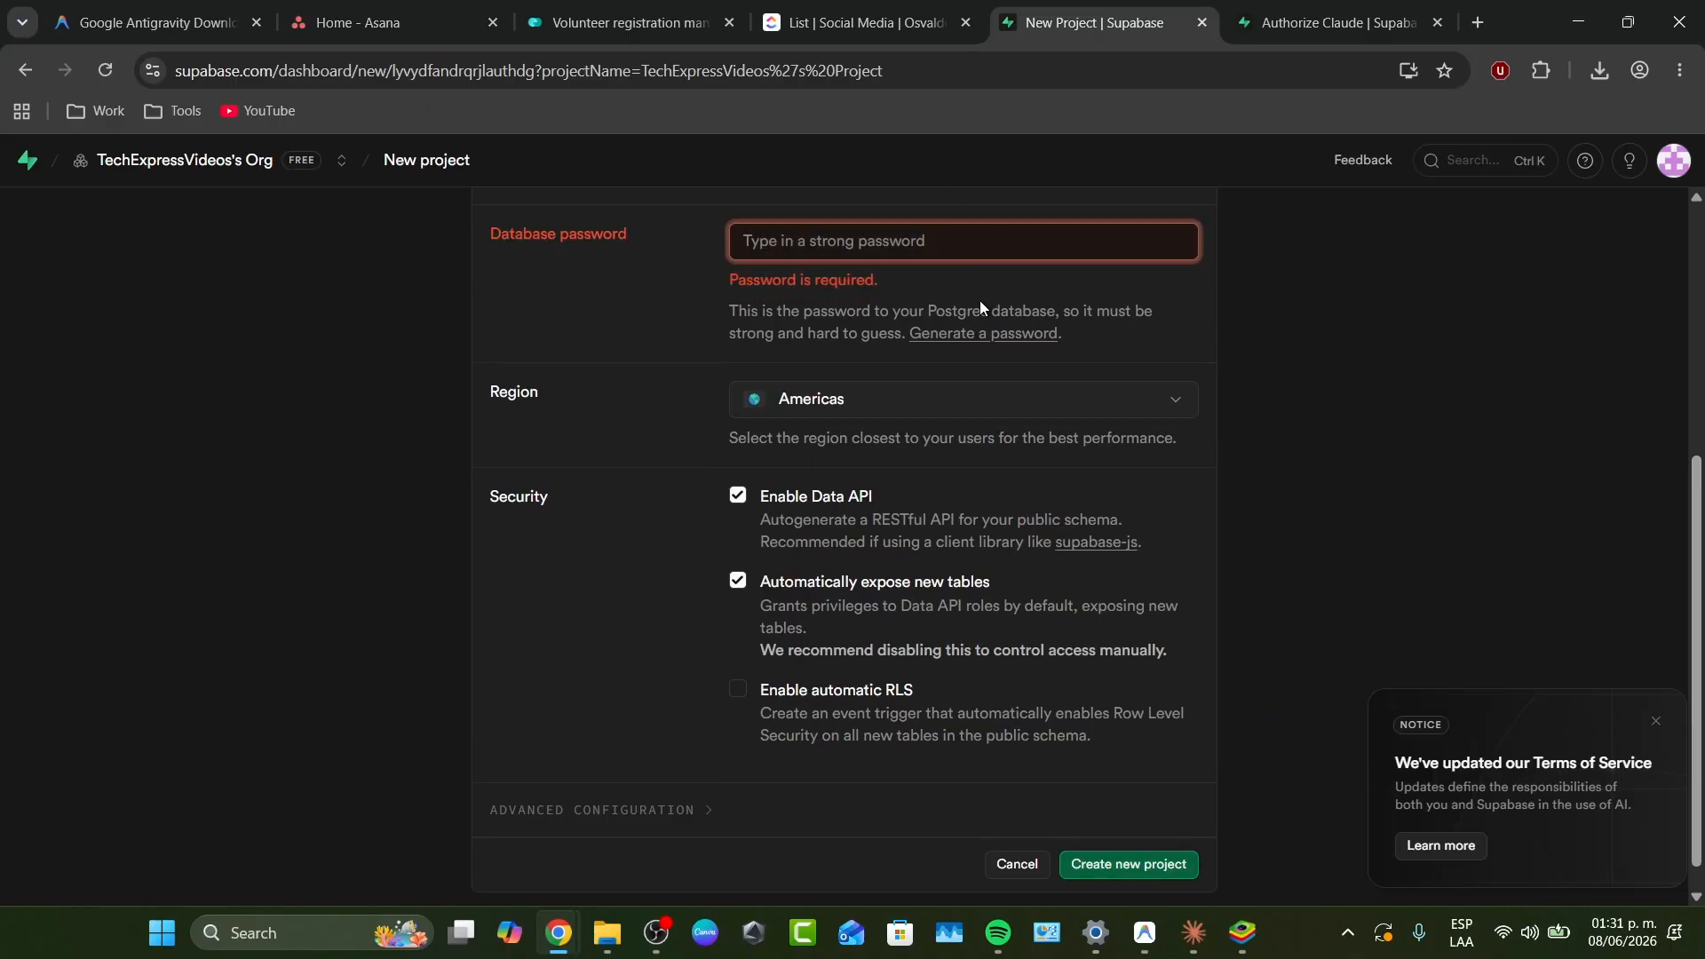
pyautogui.write('*********')
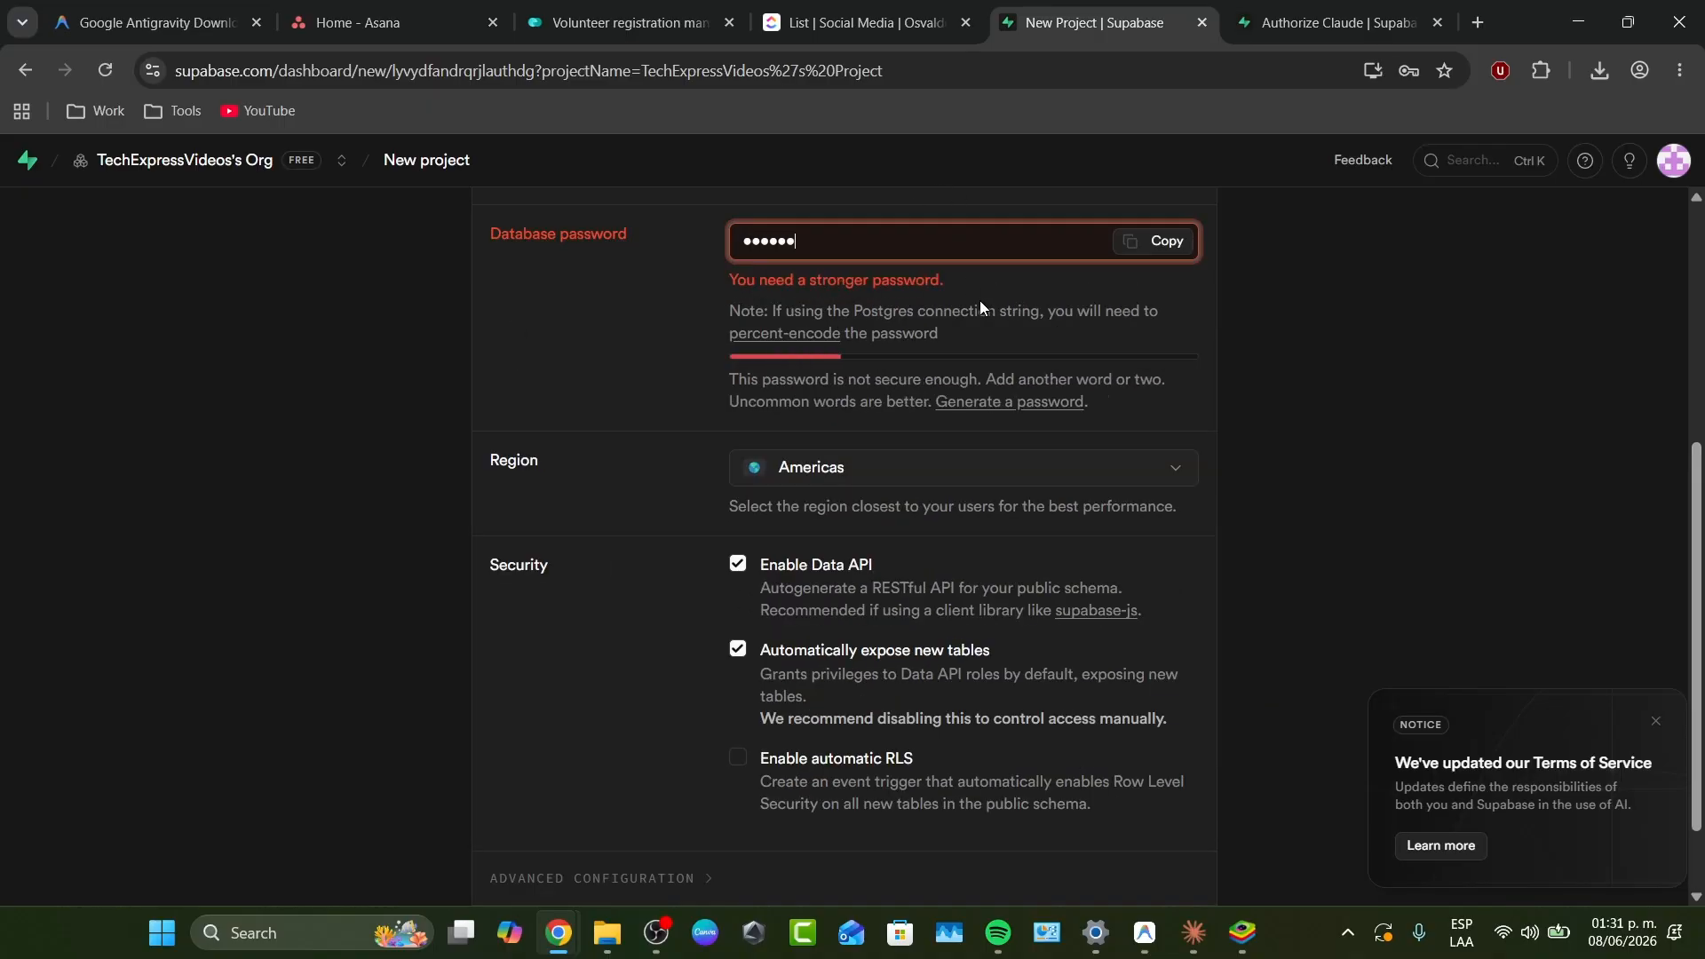
pyautogui.write('****')
pyautogui.press('Return')
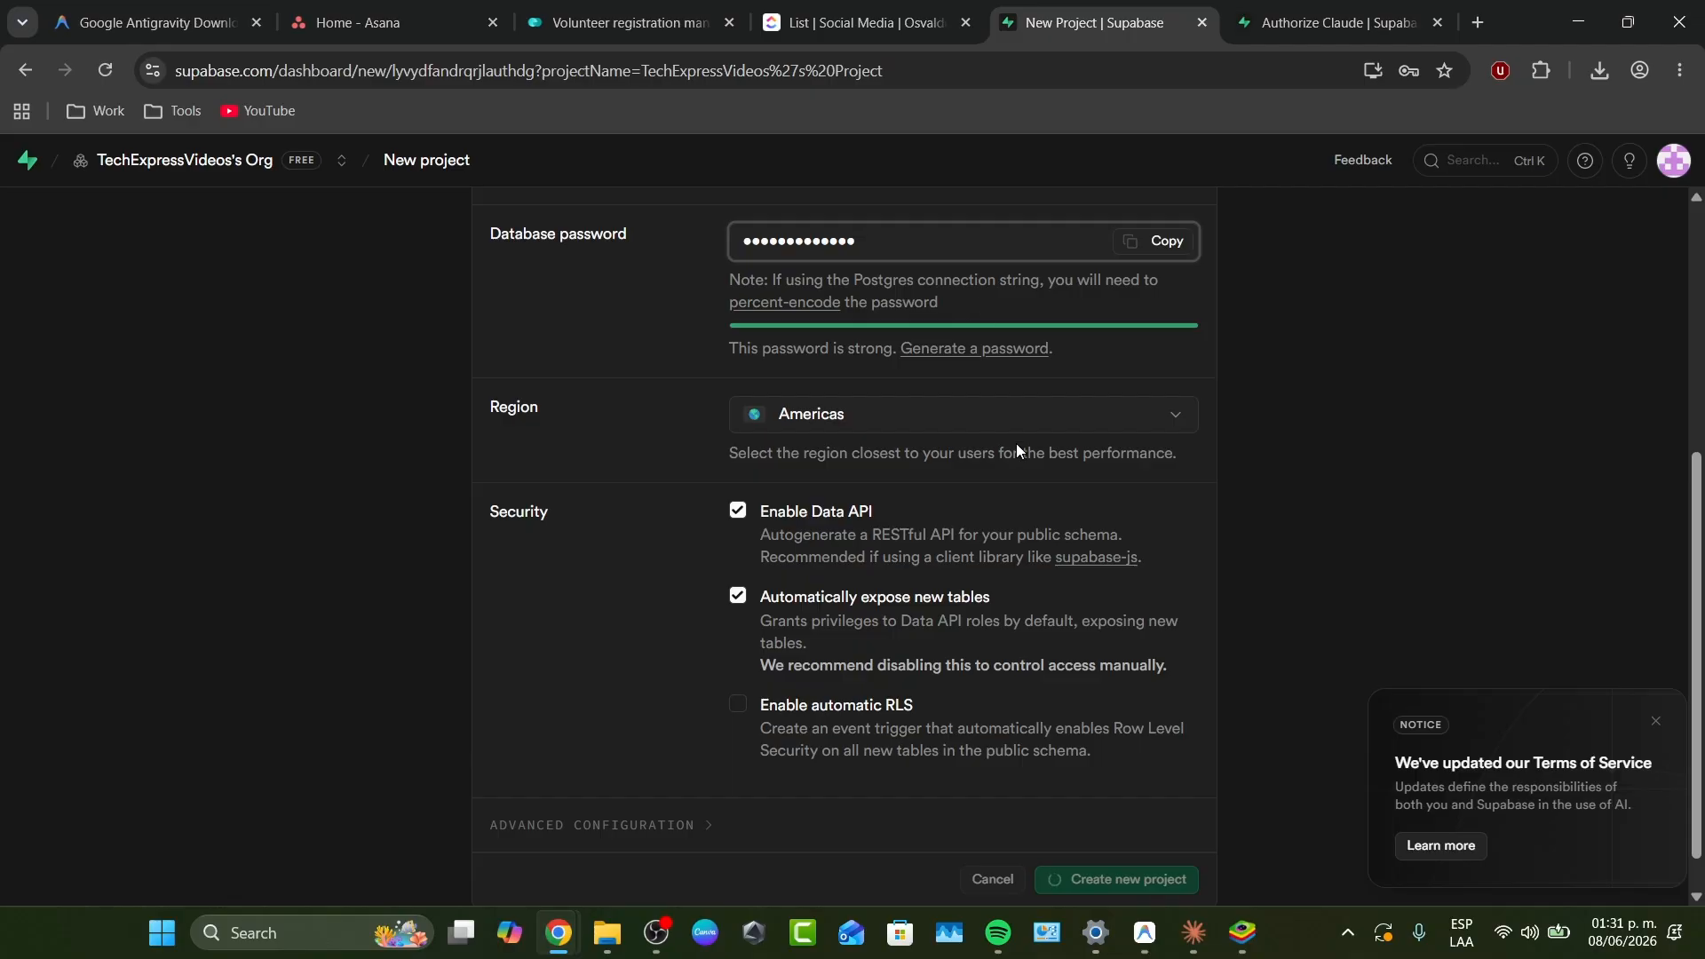
# Authorize Claude to access TechExpressVideos's Org in Supabase, retrying the request once.
pyautogui.click(1262, 10)
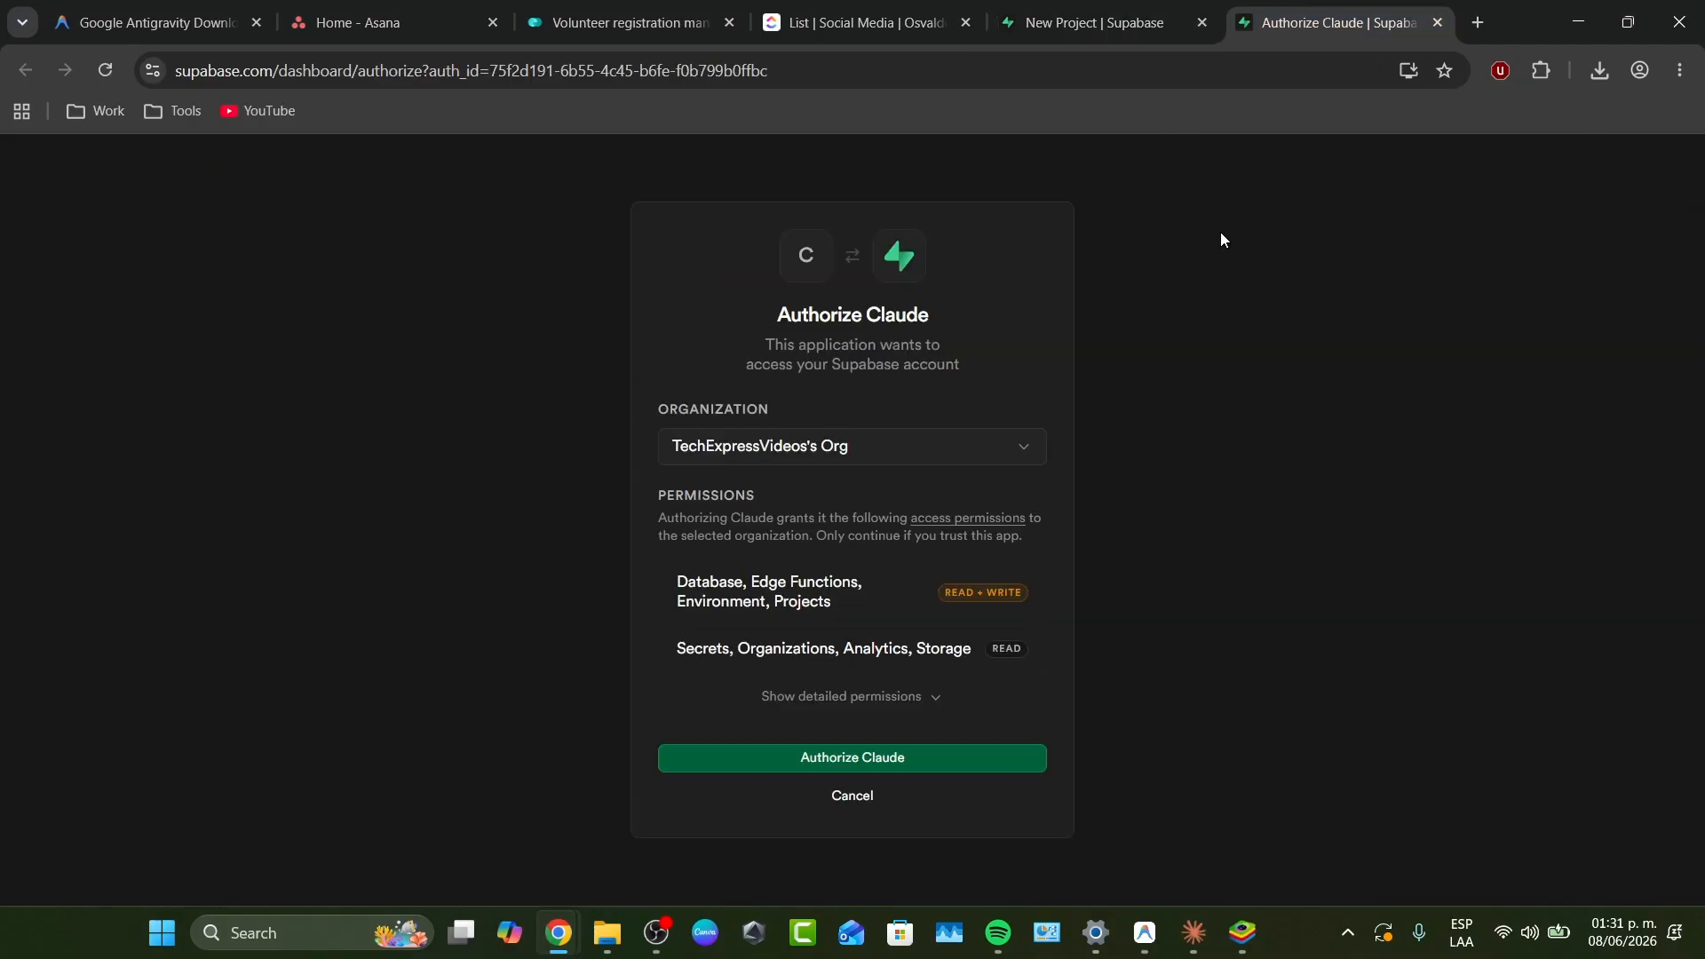
pyautogui.click(893, 764)
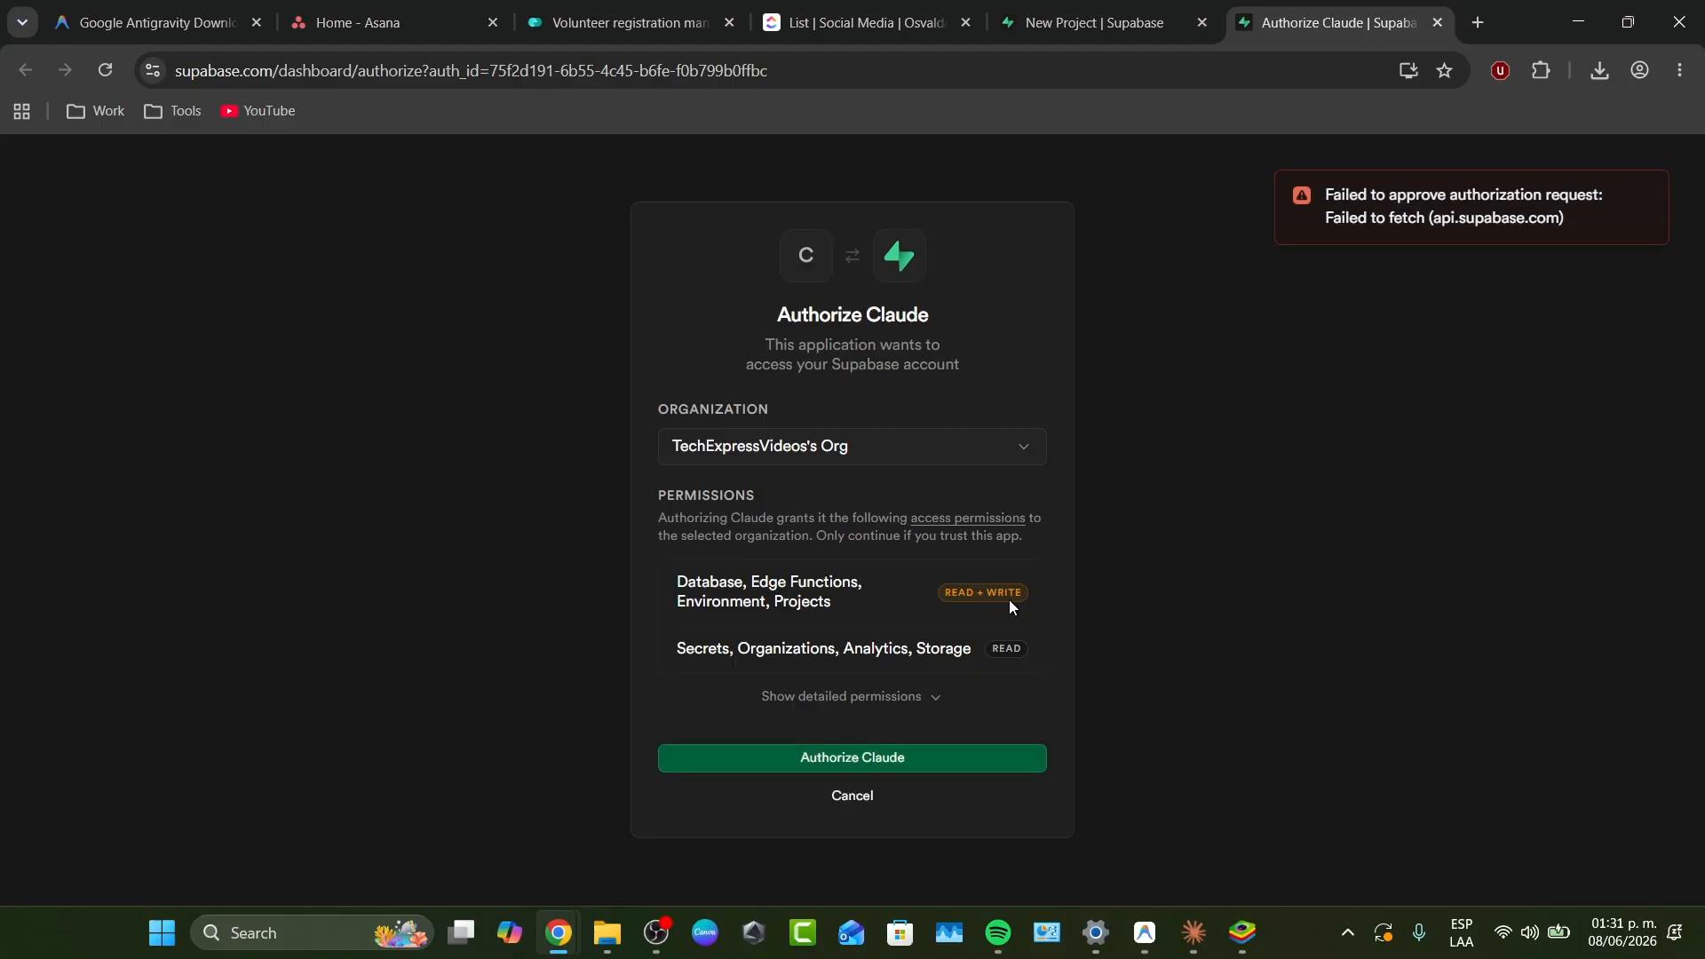
pyautogui.click(917, 769)
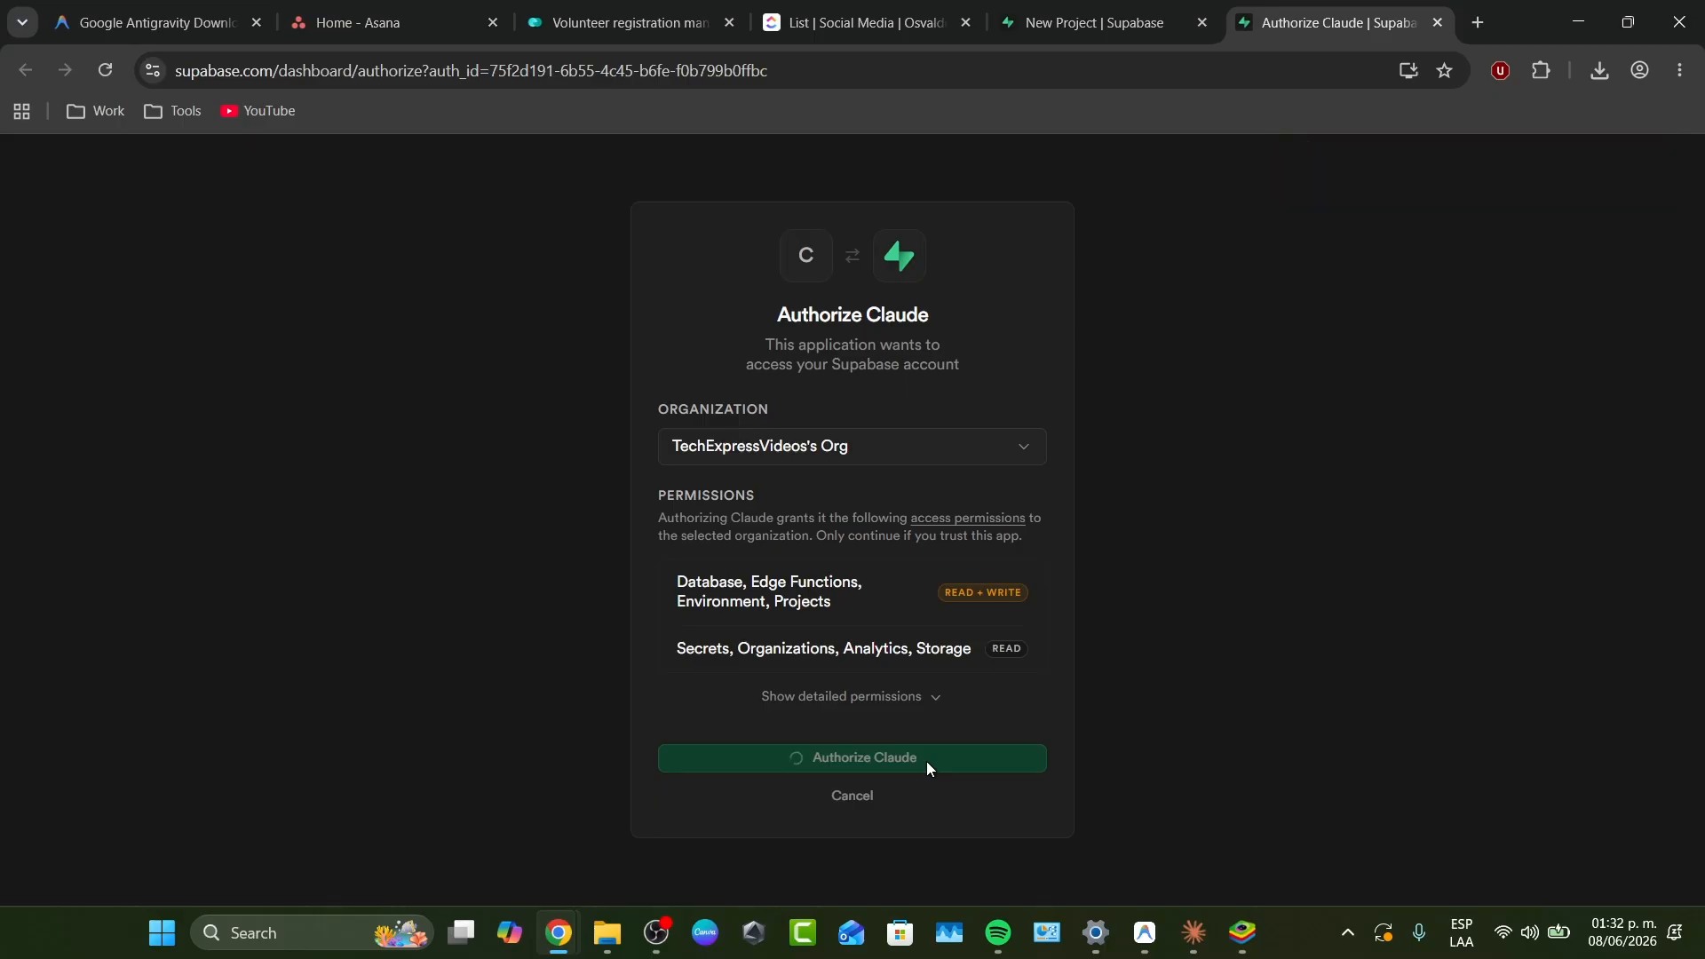
# Submit the new Supabase project again and dismiss the browser's offer to save the password.
pyautogui.click(1102, 15)
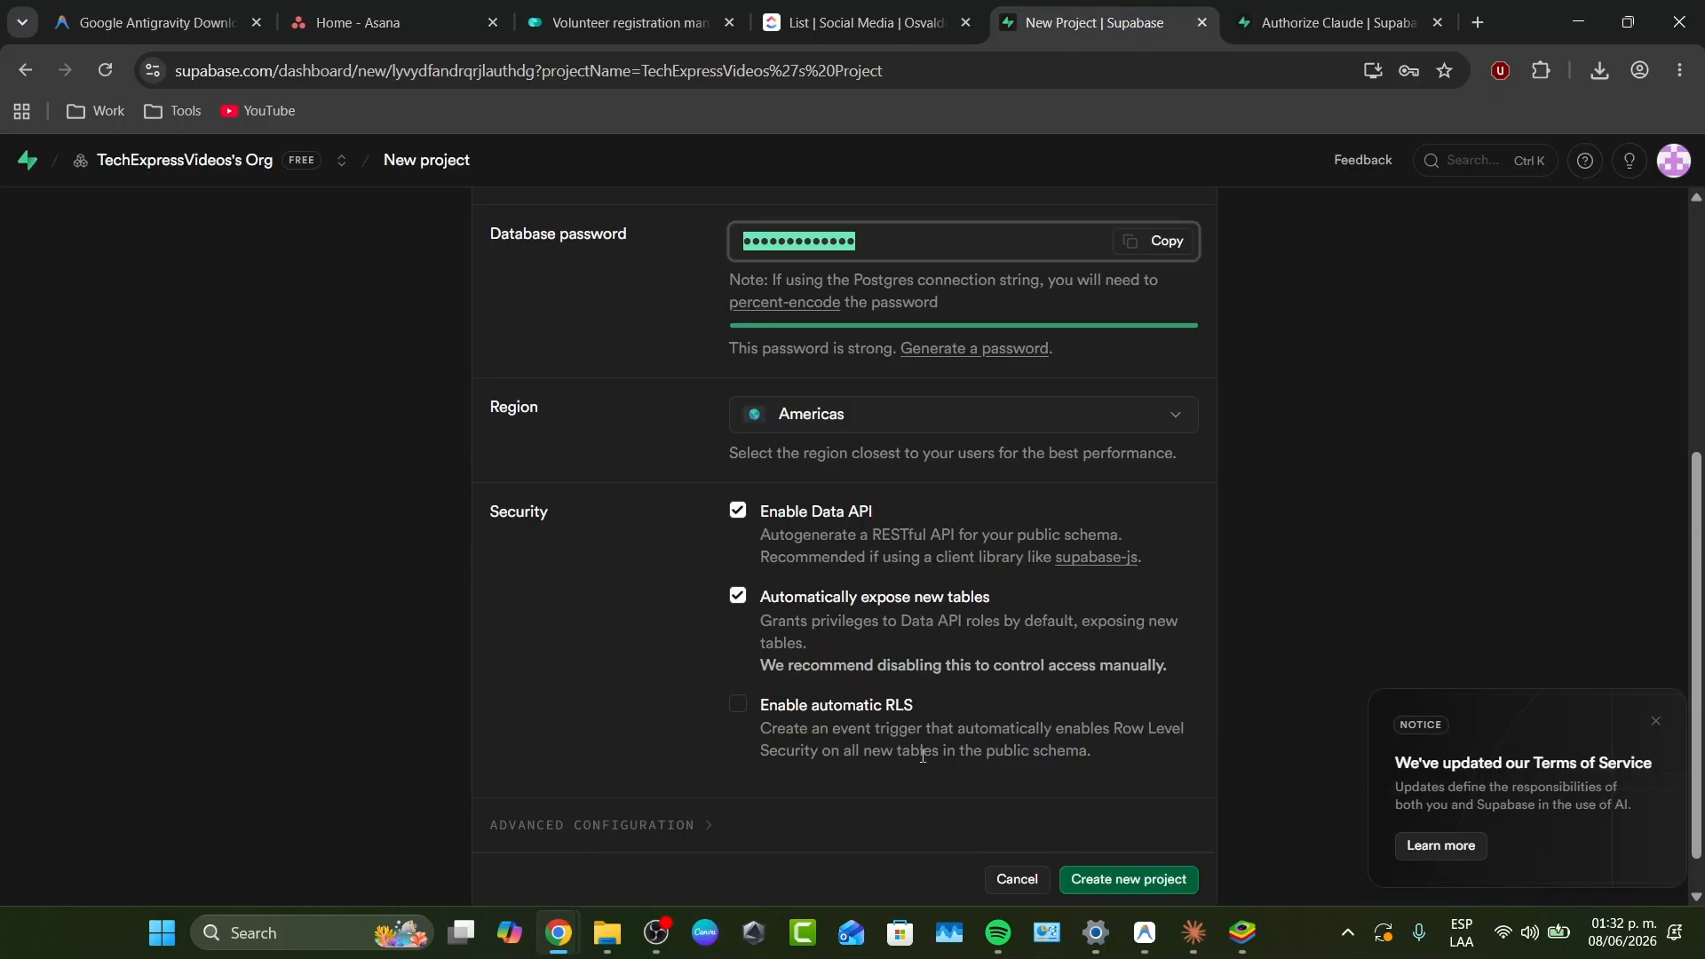
pyautogui.scroll(-1, 1134, 881)
pyautogui.click(1132, 831)
pyautogui.click(1337, 22)
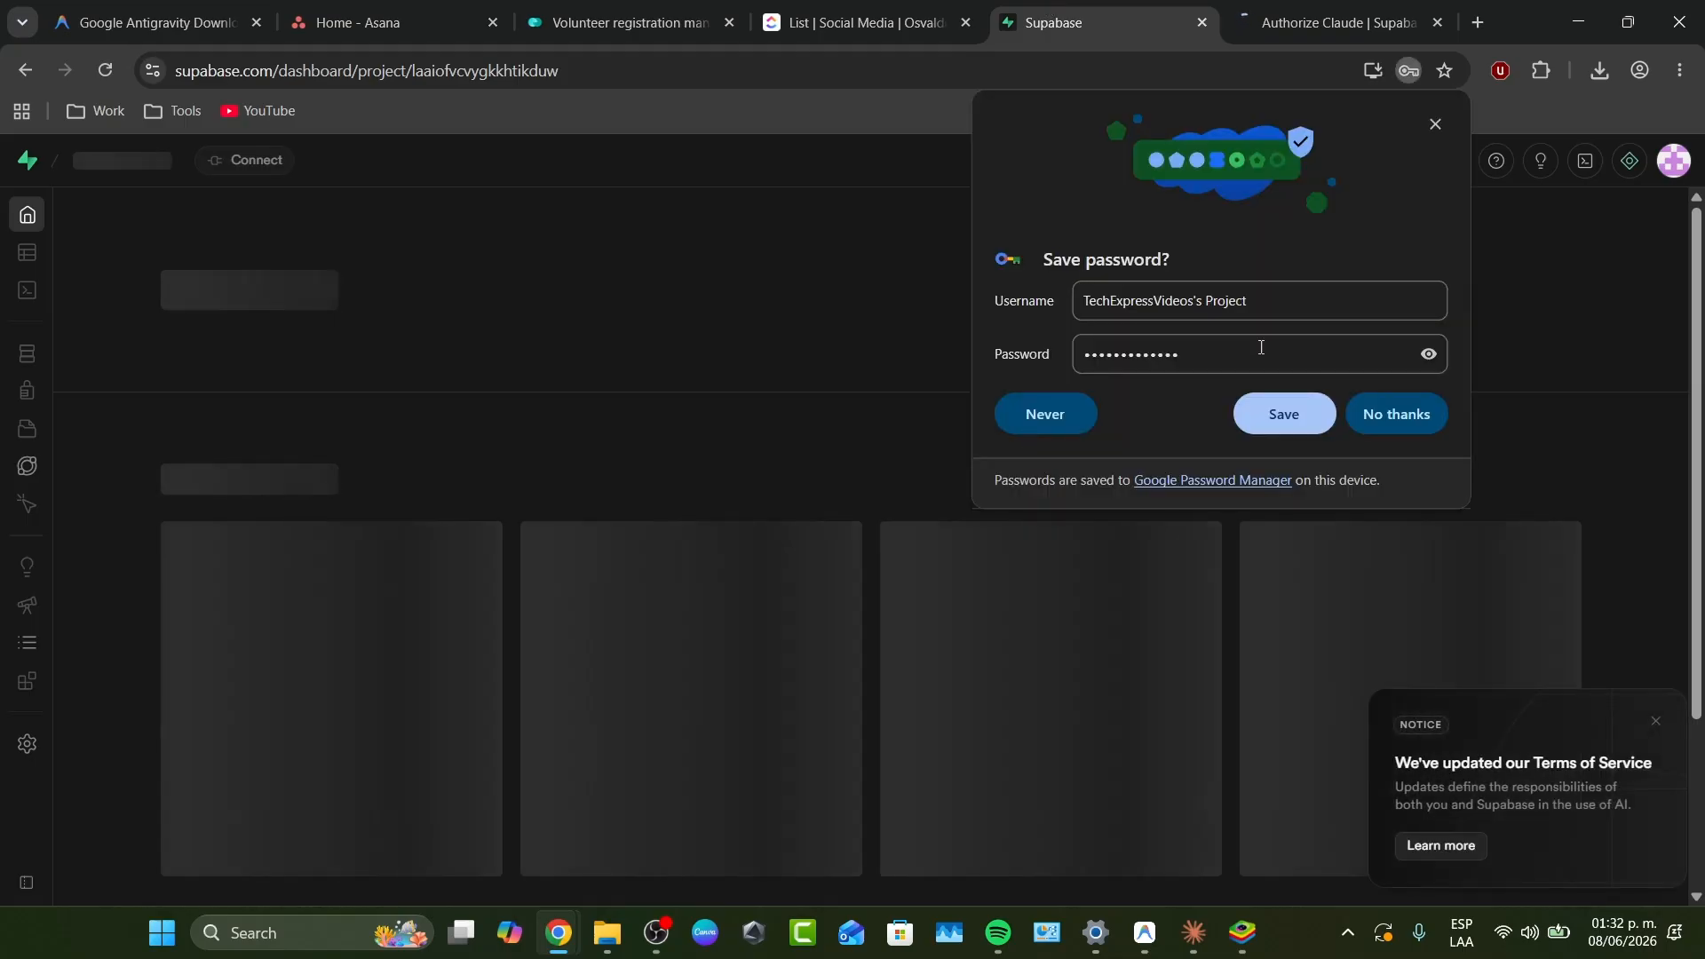
pyautogui.click(1436, 126)
# Check the Claude authorization page, then return to the Claude desktop app to check the Supabase connector.
pyautogui.click(1351, 5)
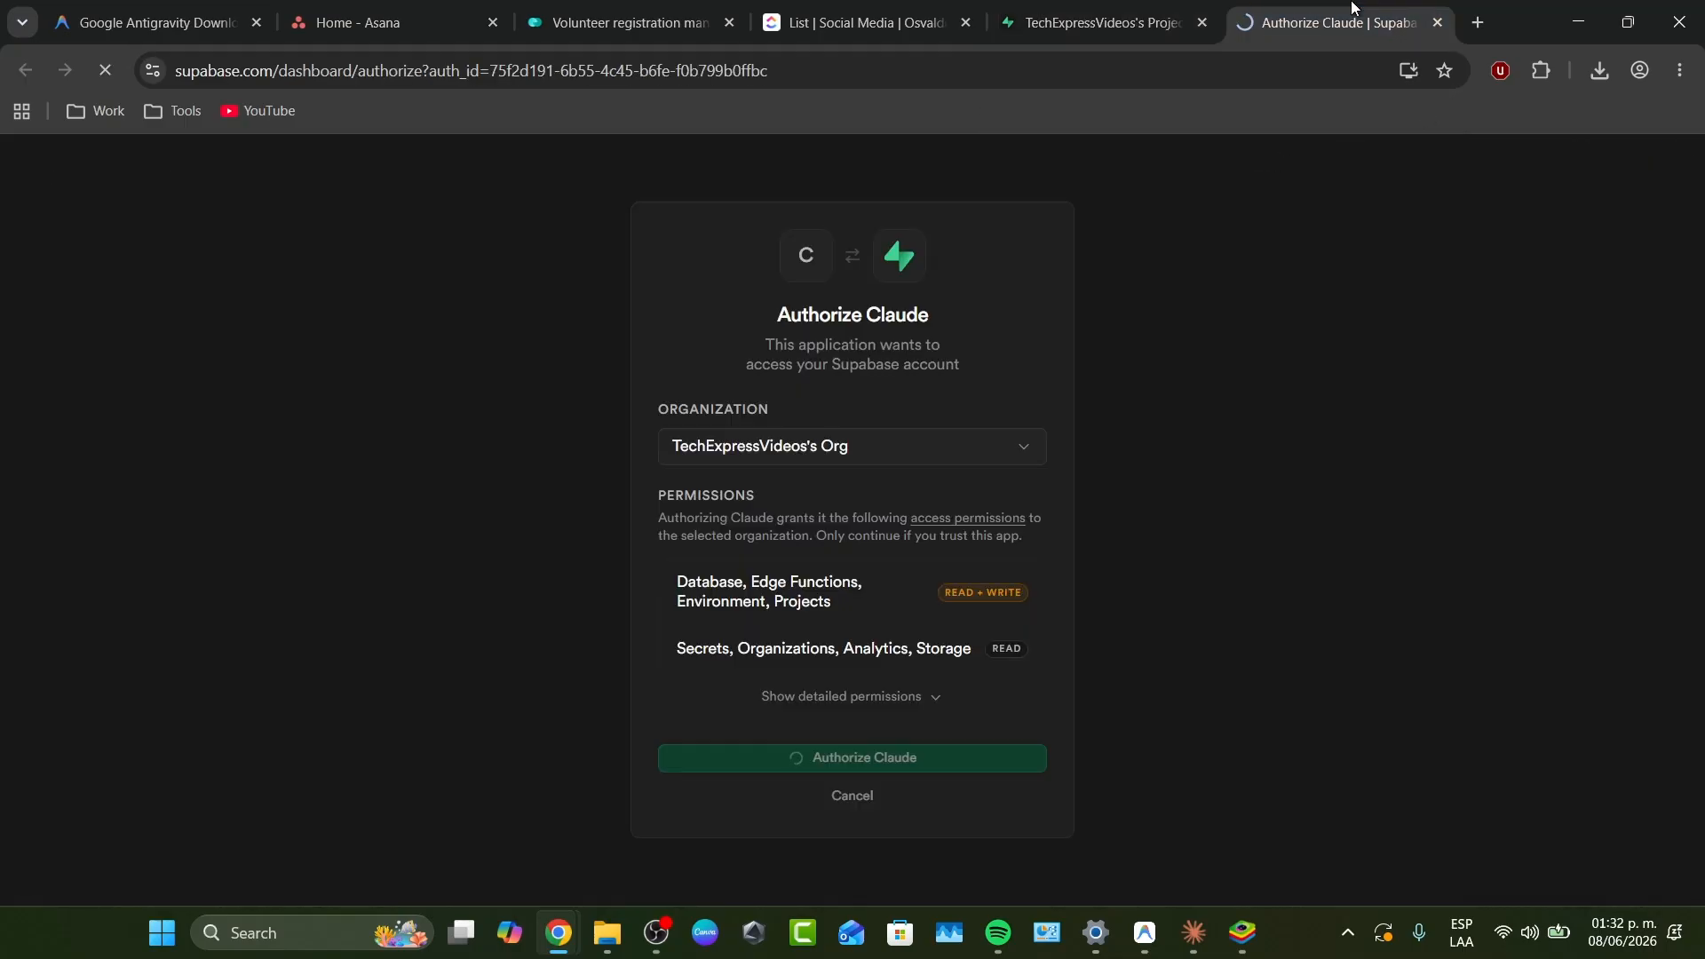
pyautogui.moveTo(1206, 947)
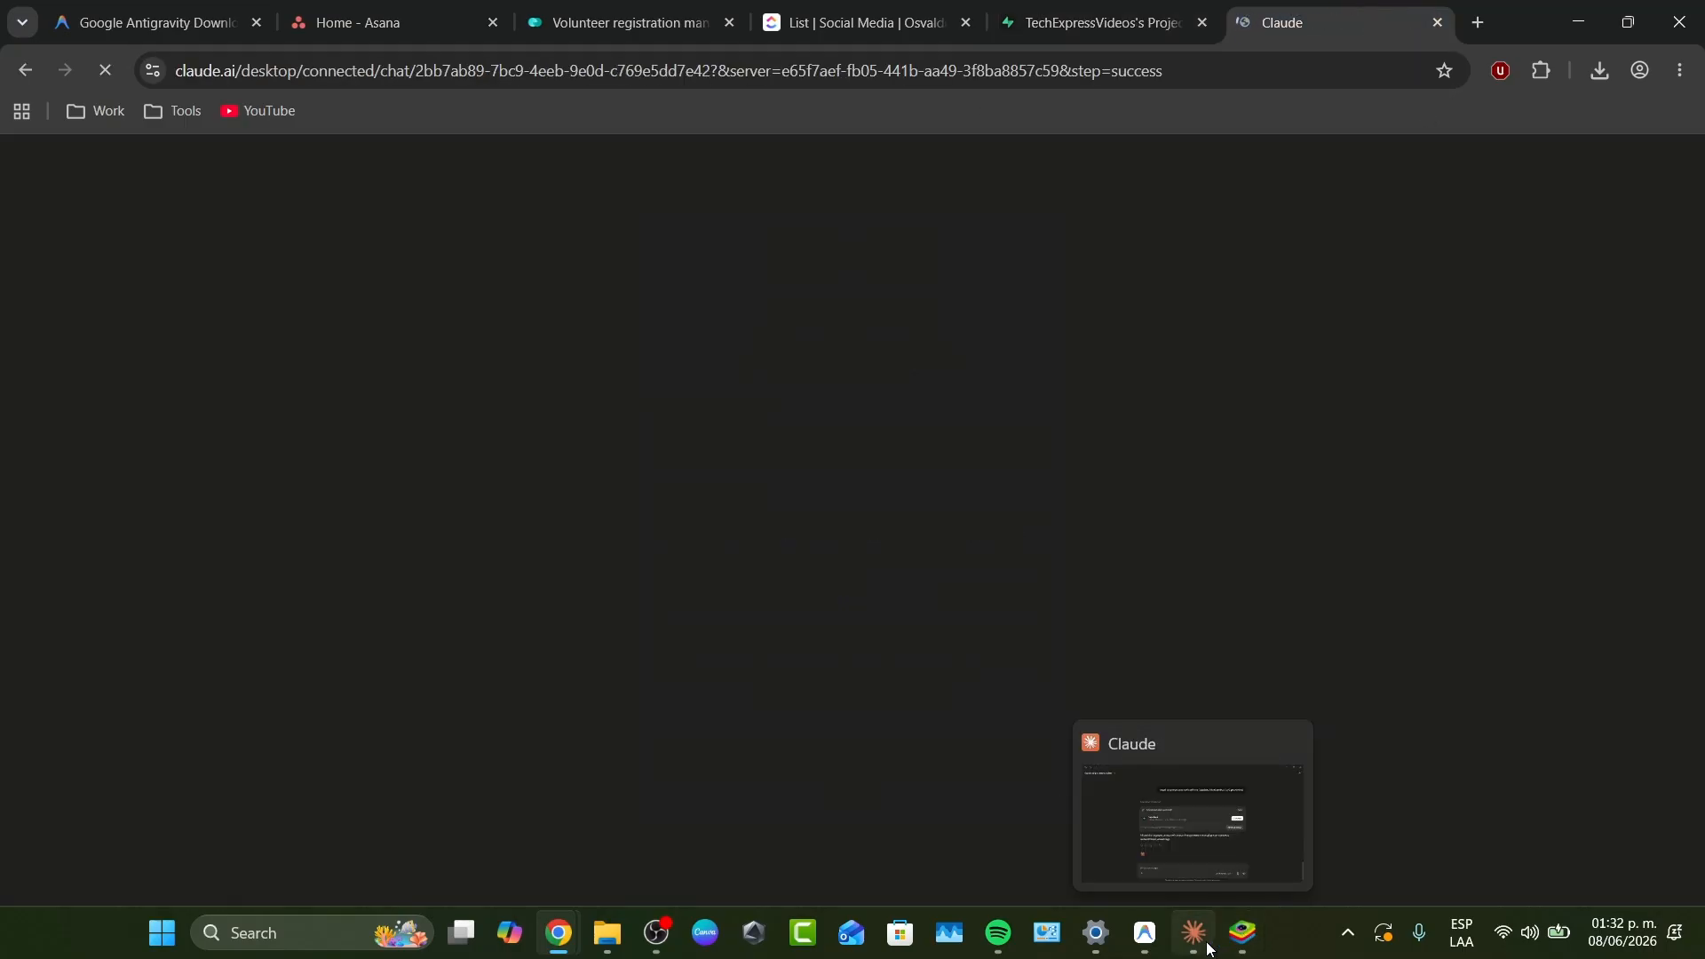
pyautogui.click(916, 662)
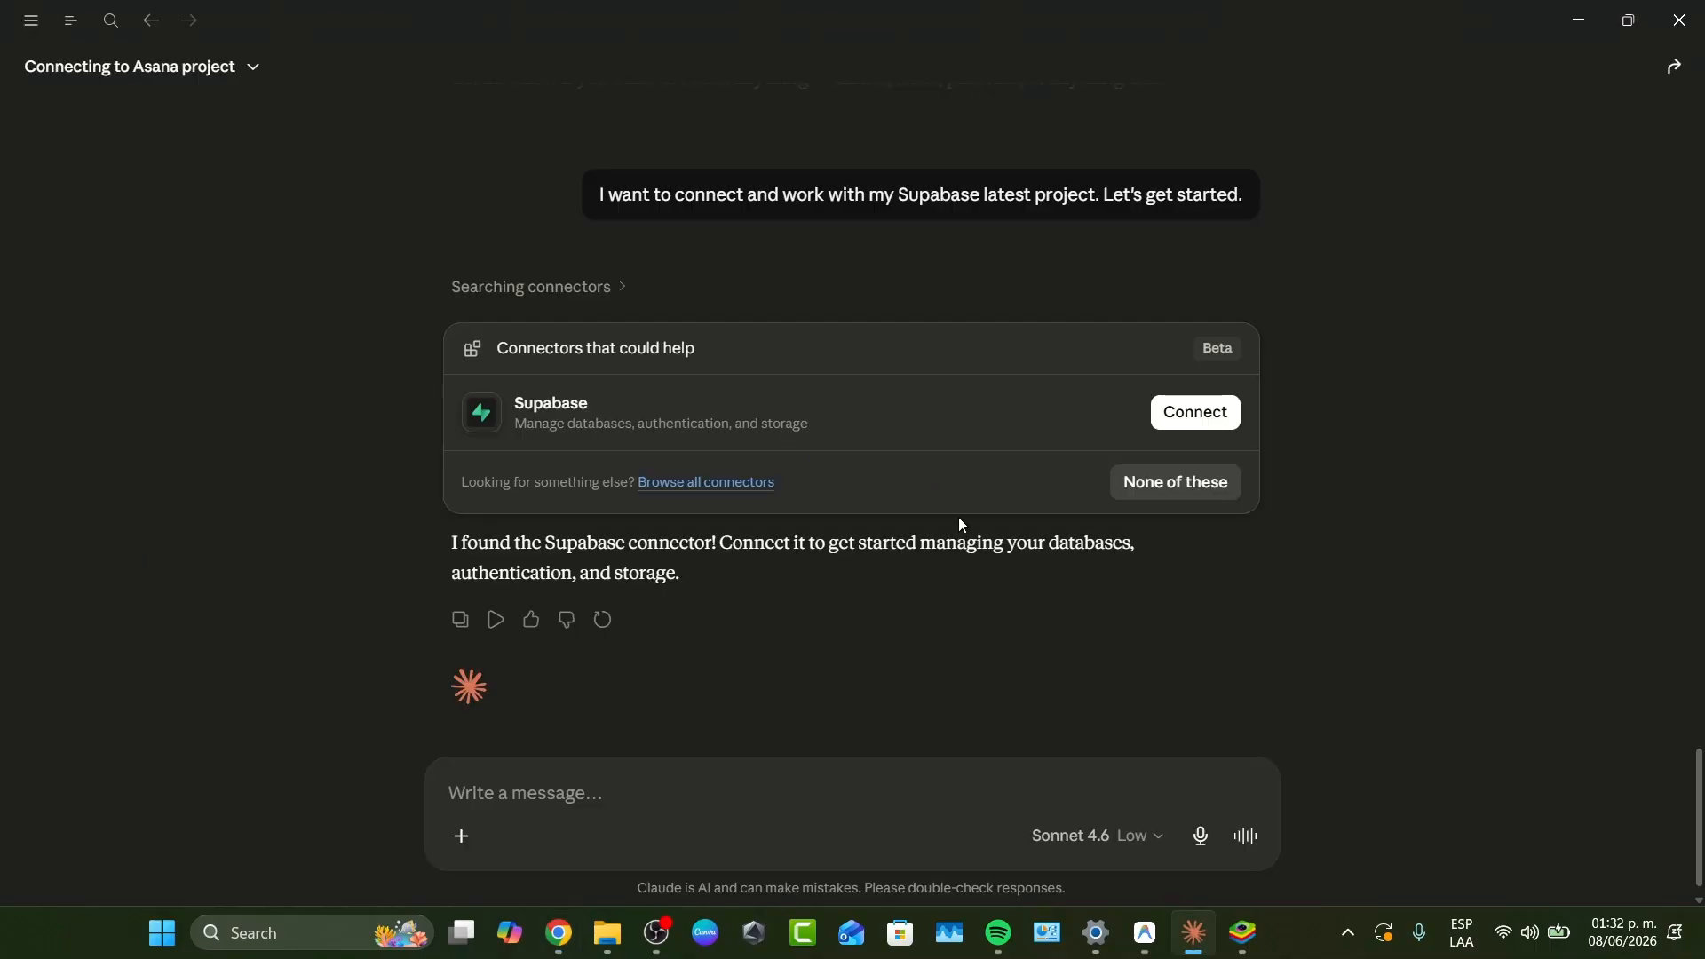
# Quit the Claude desktop app completely, including its background process, and relaunch it.
pyautogui.click(1678, 20)
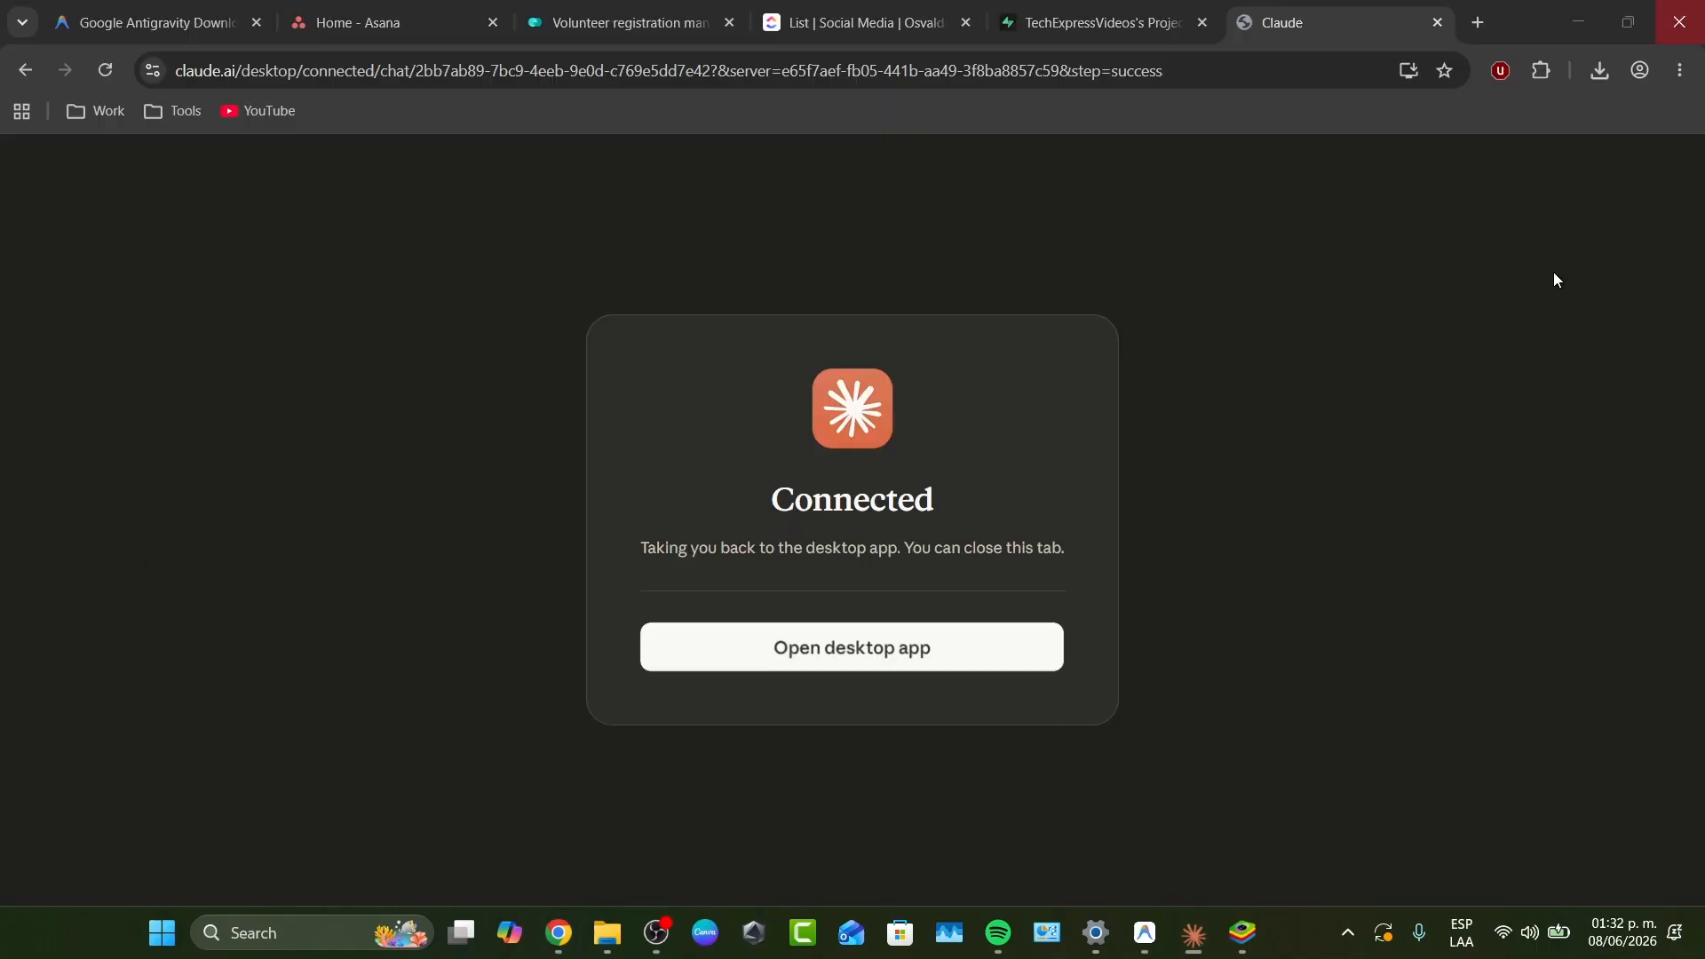
pyautogui.click(1347, 931)
pyautogui.rightClick(1302, 821)
pyautogui.click(1320, 792)
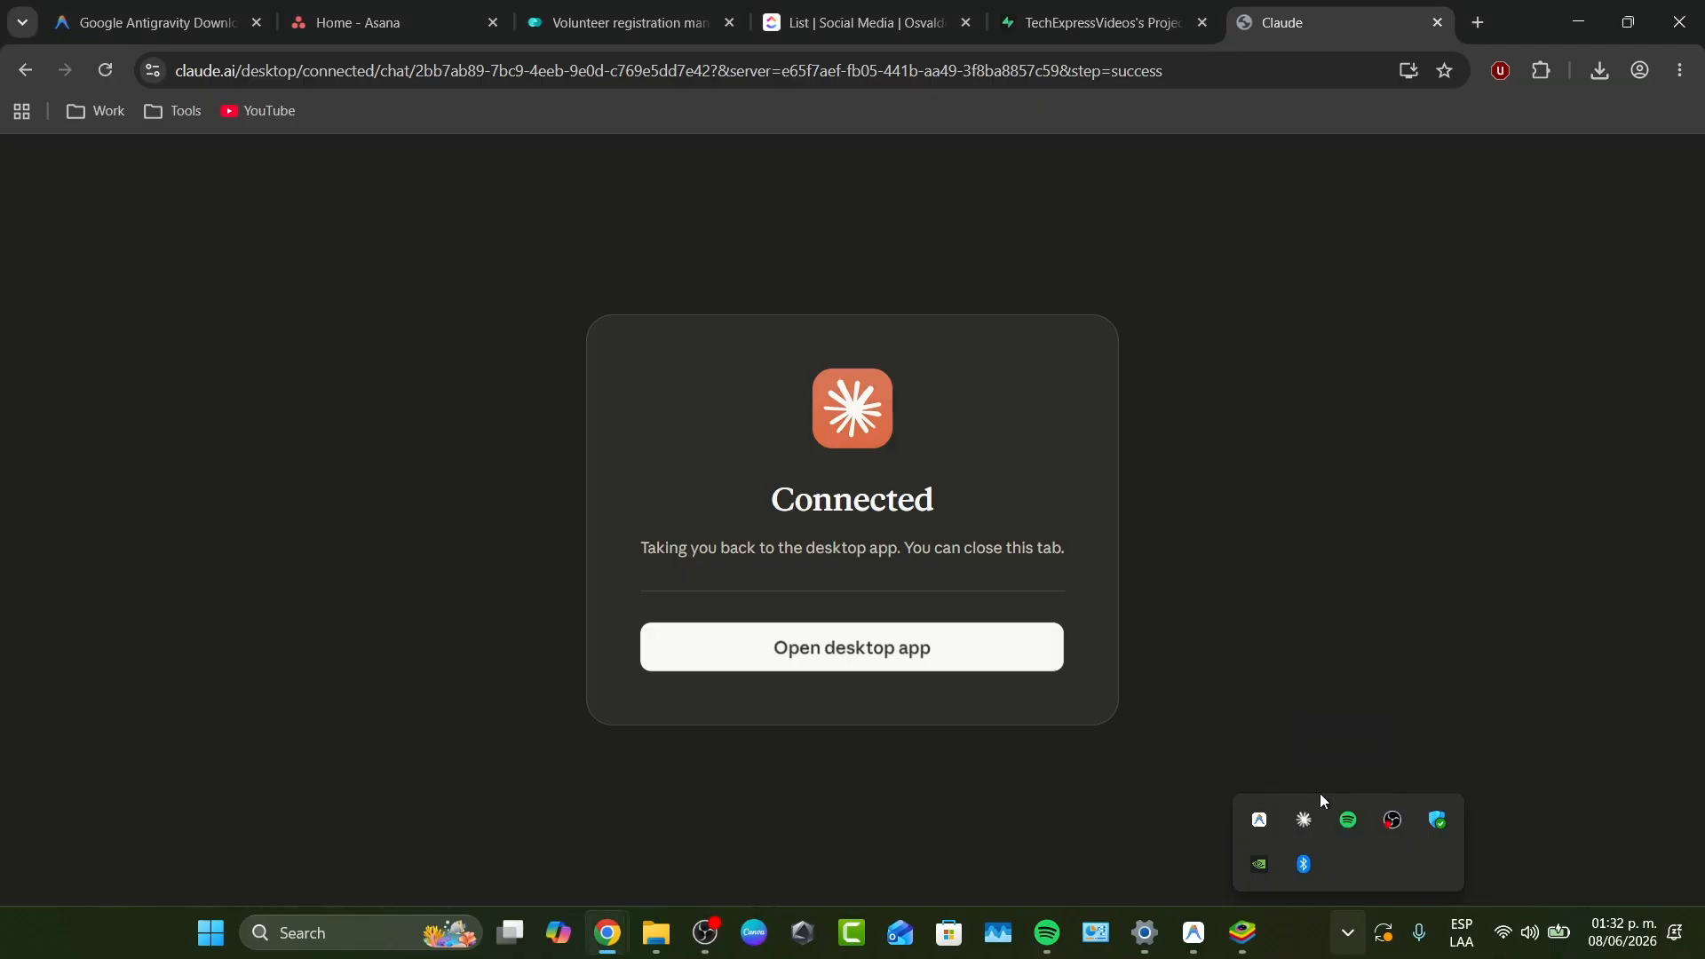
pyautogui.press('super')
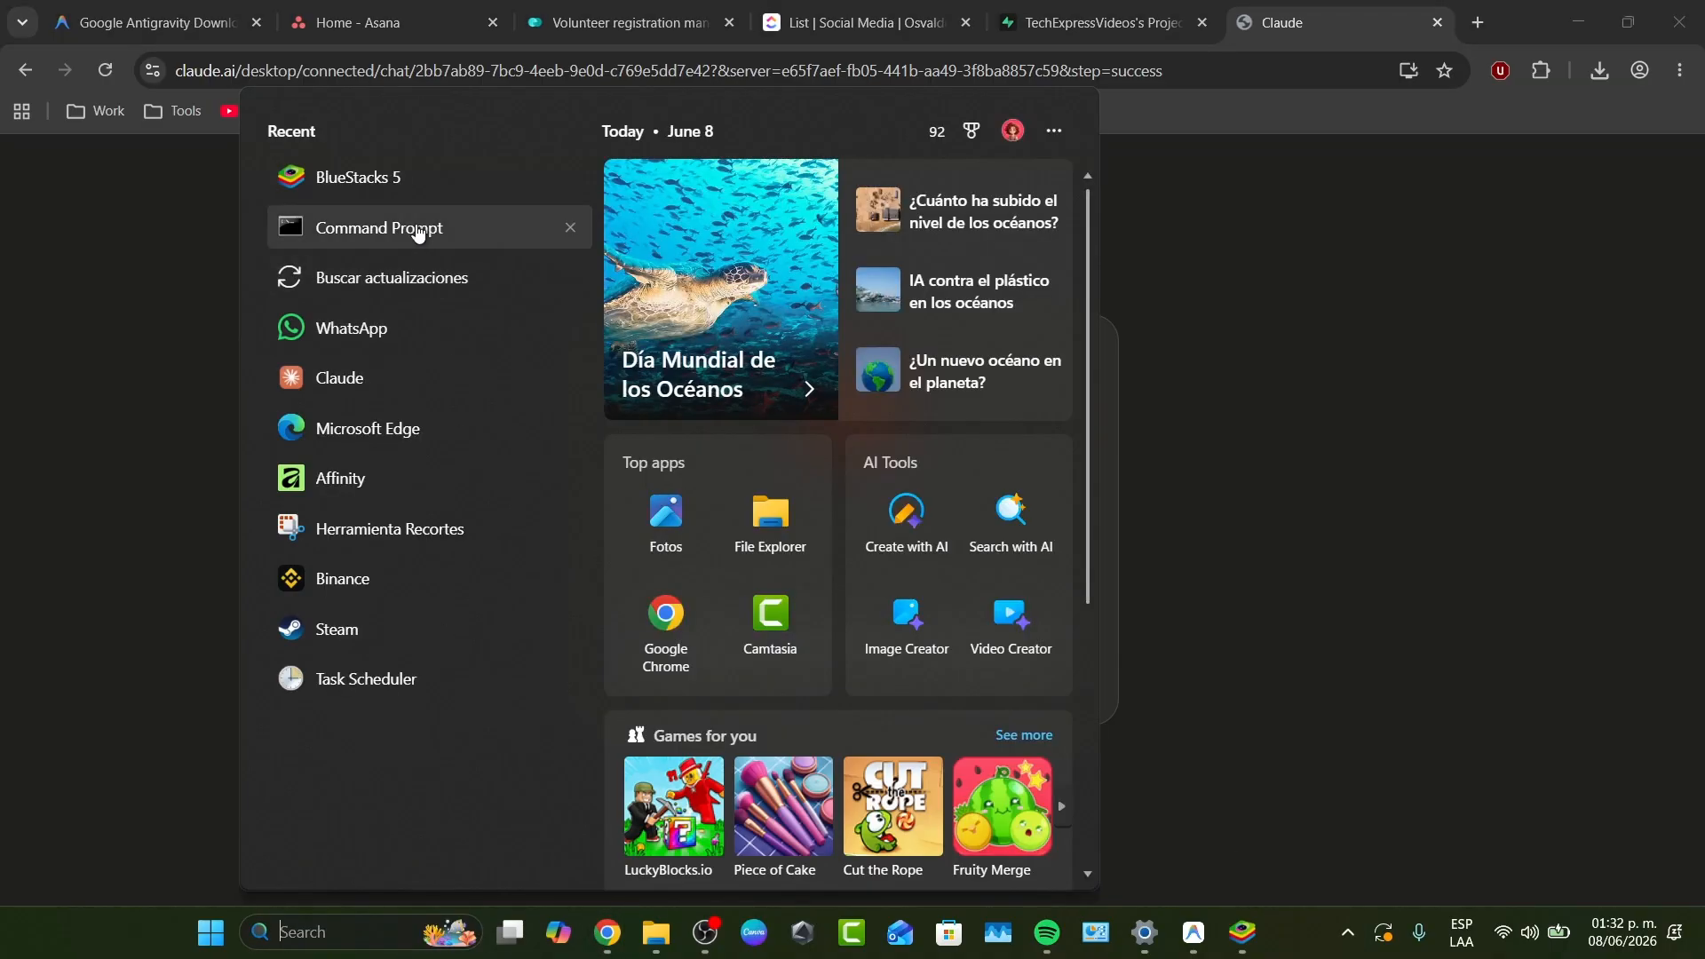
pyautogui.click(464, 377)
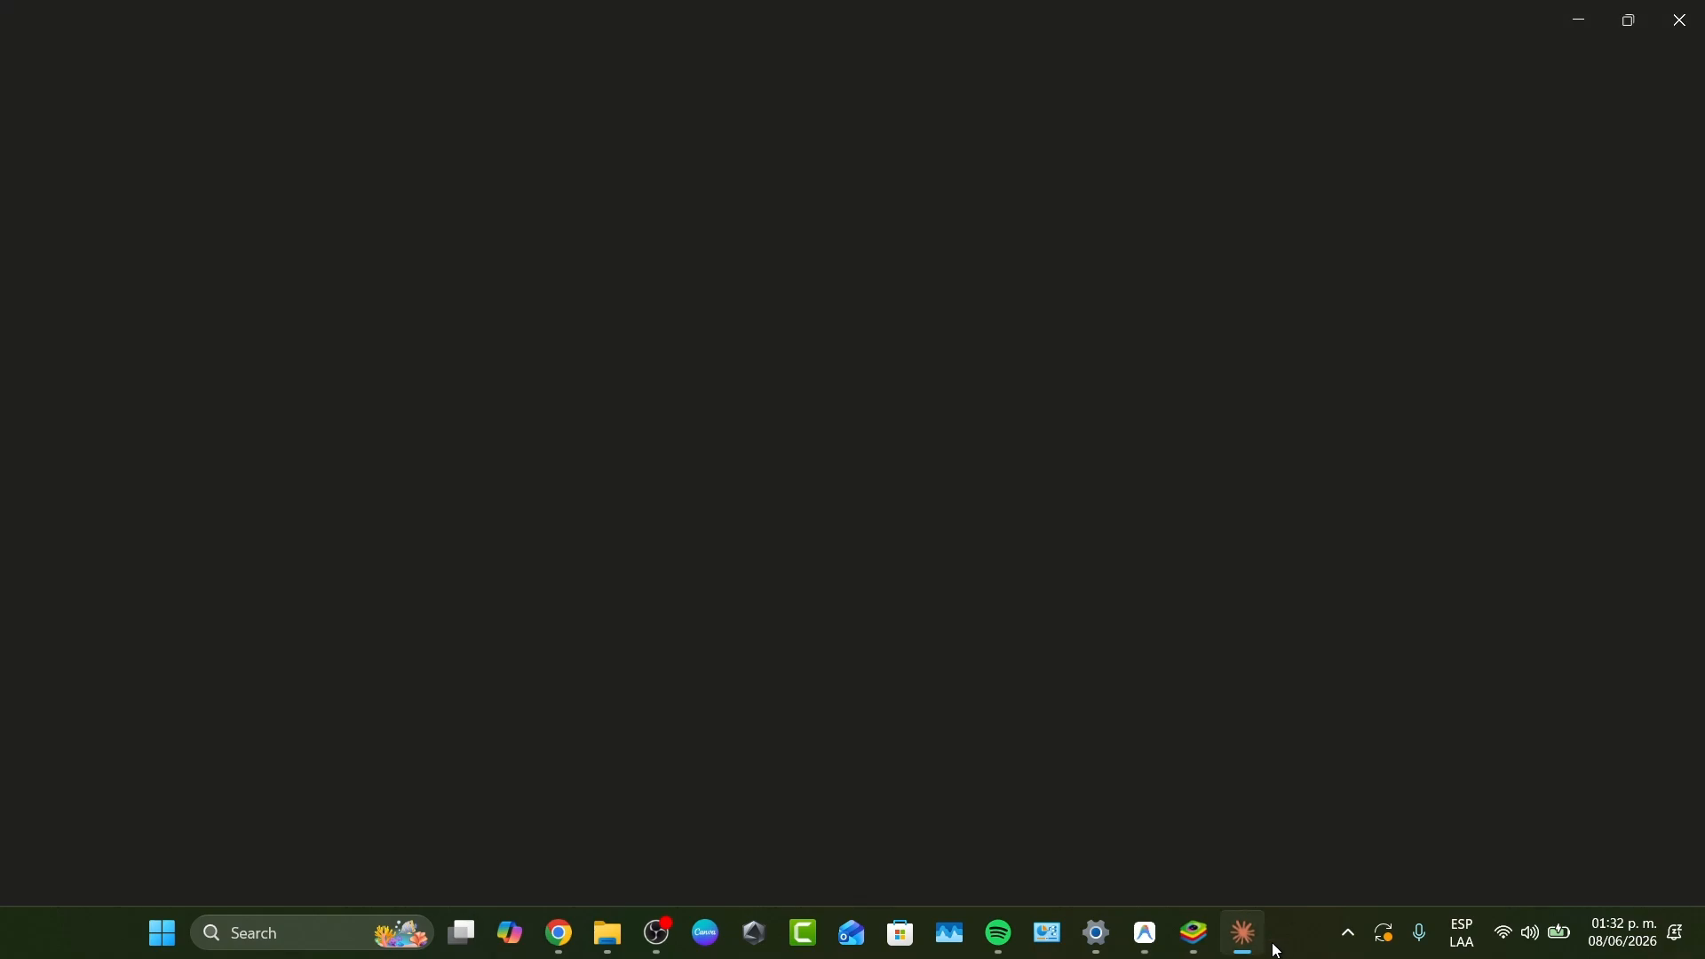
pyautogui.moveTo(1261, 943)
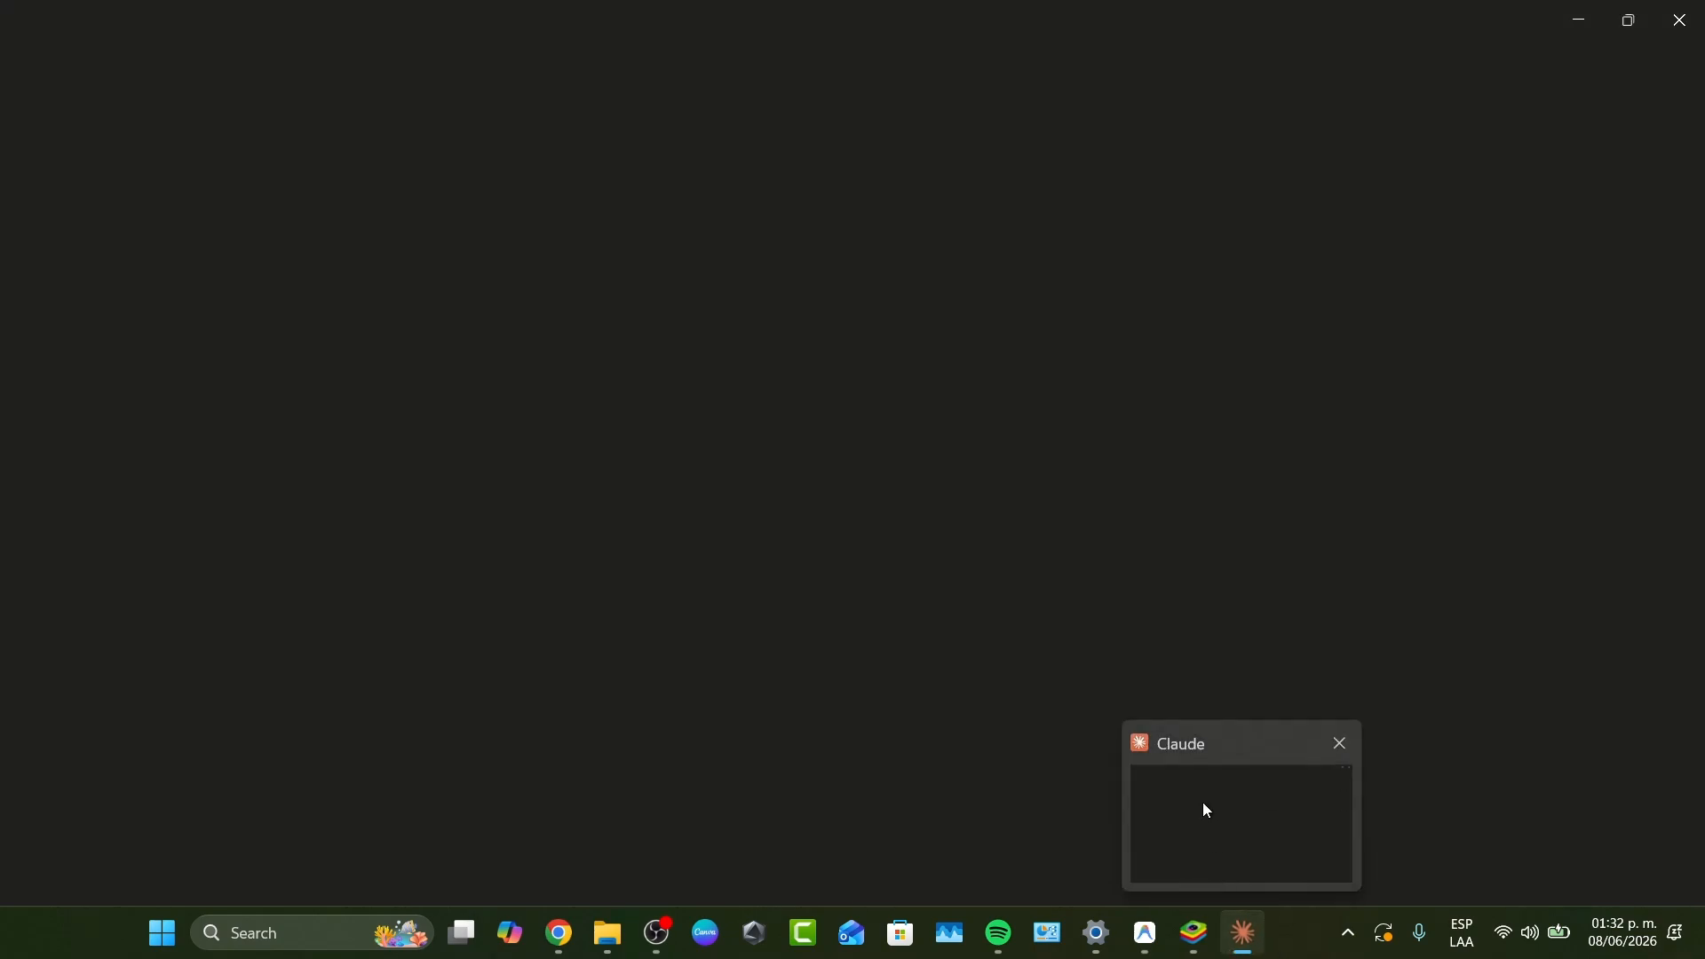
pyautogui.click(1206, 805)
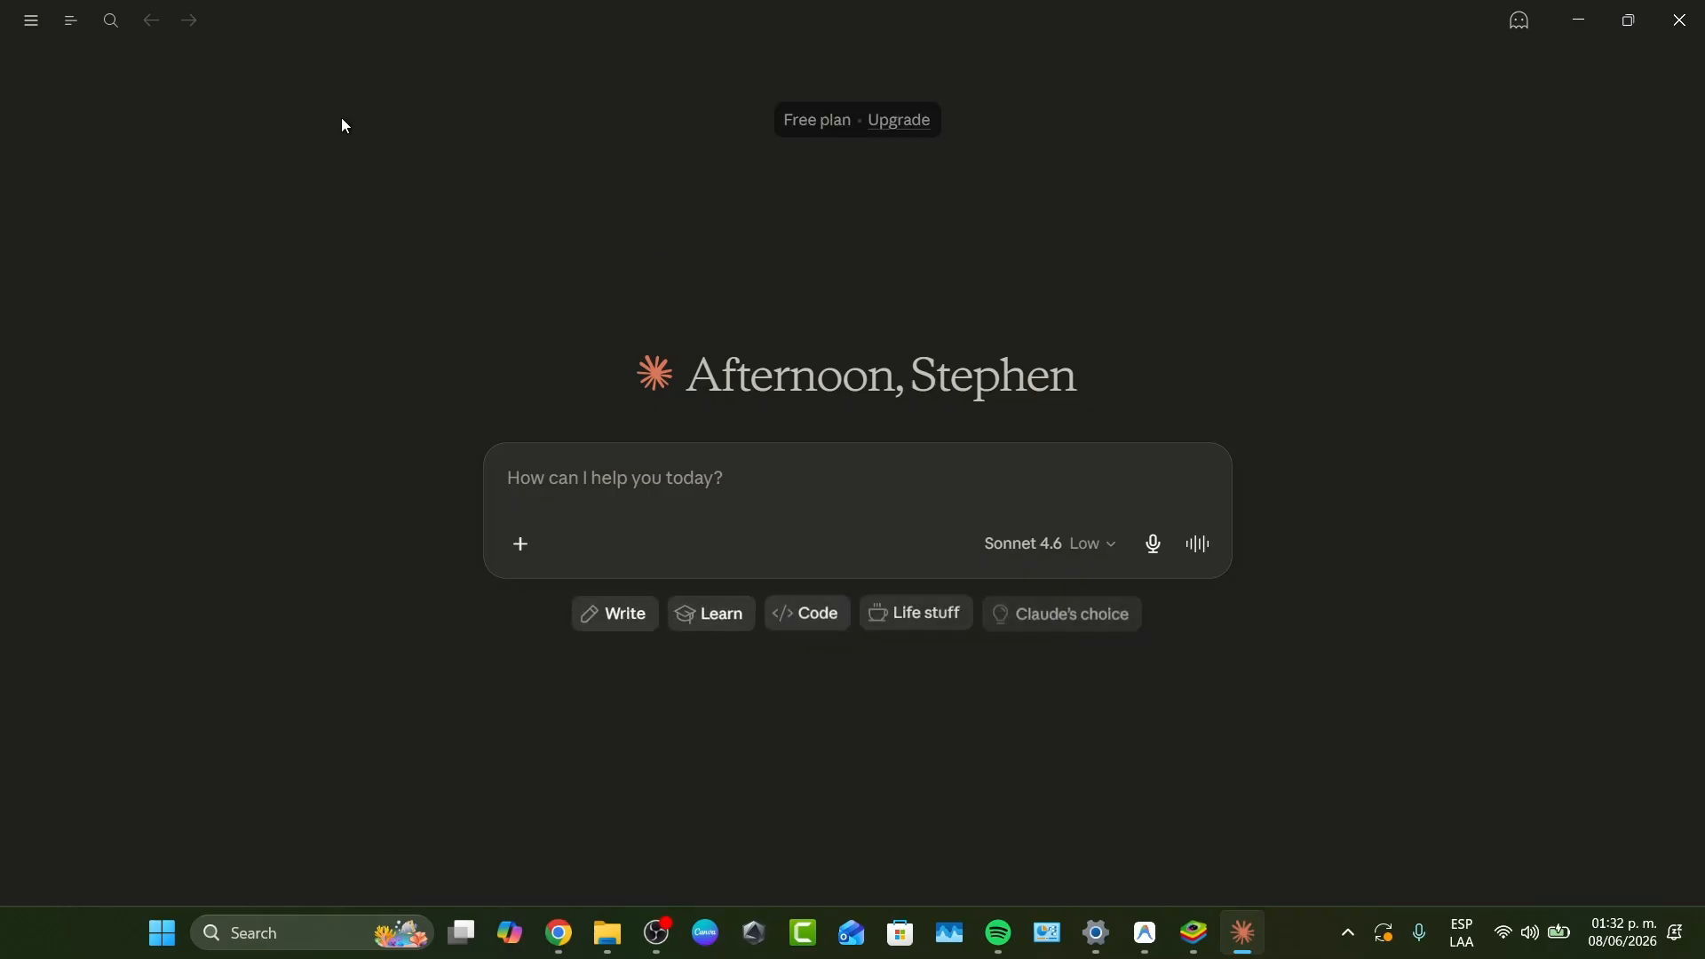
# Reopen the "Connecting to Asana project" chat, use the connected Supabase connector, and always allow its List projects tool.
pyautogui.moveTo(29, 11)
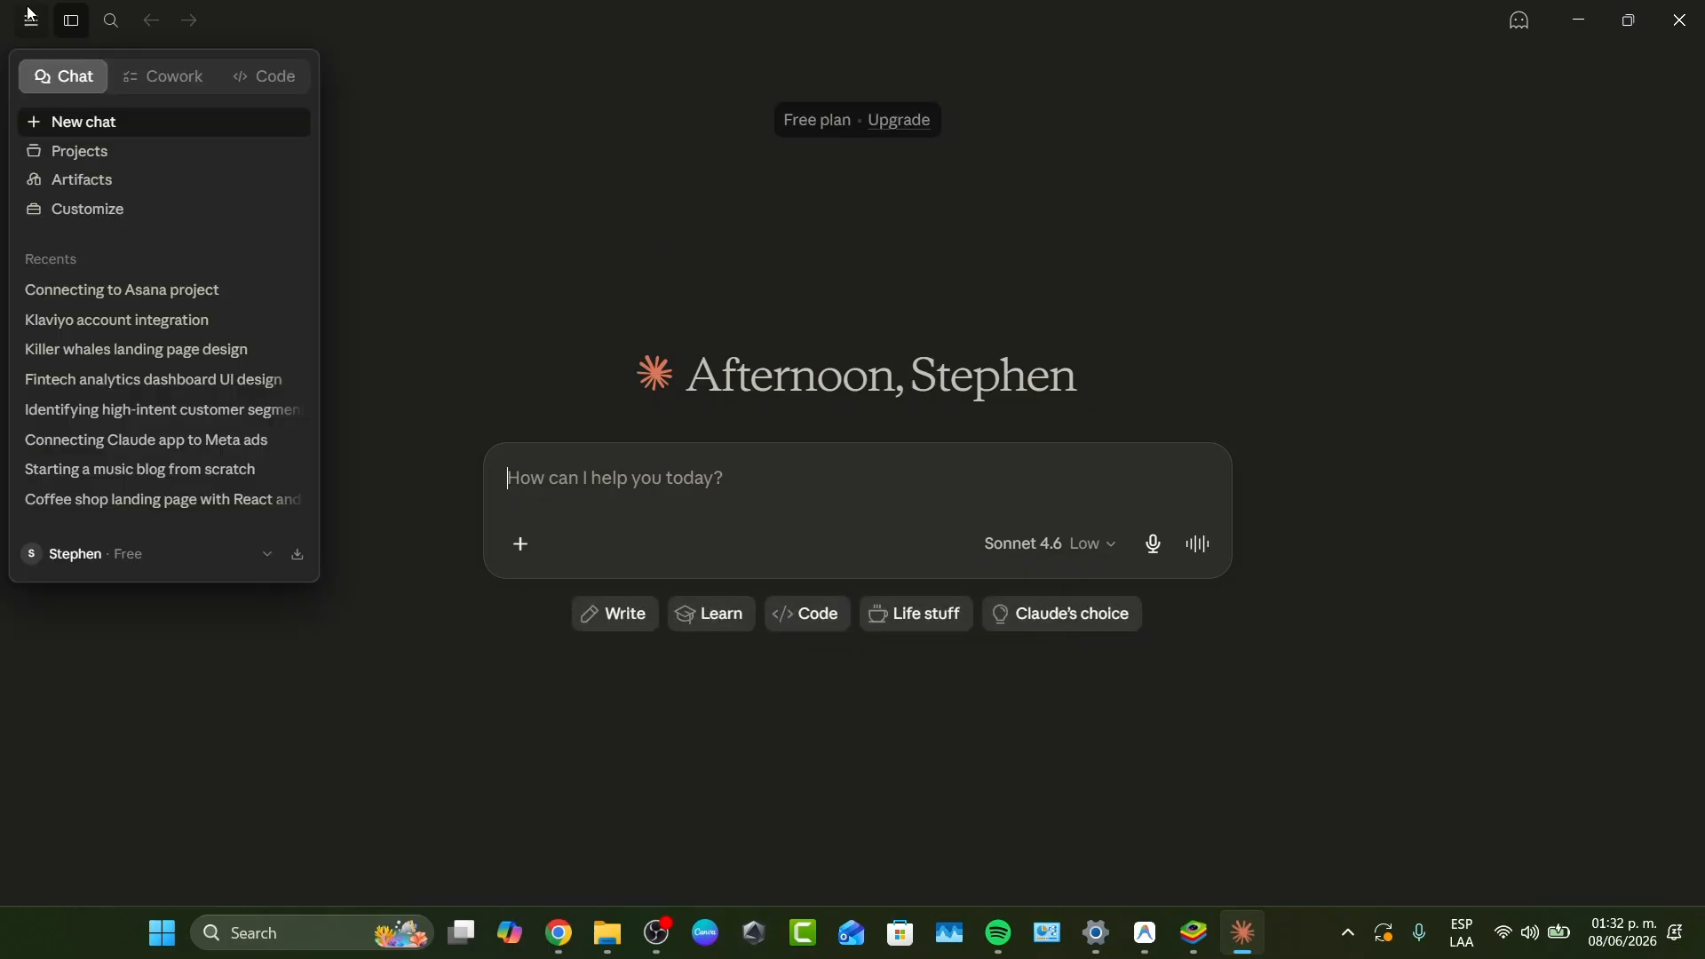
pyautogui.click(157, 302)
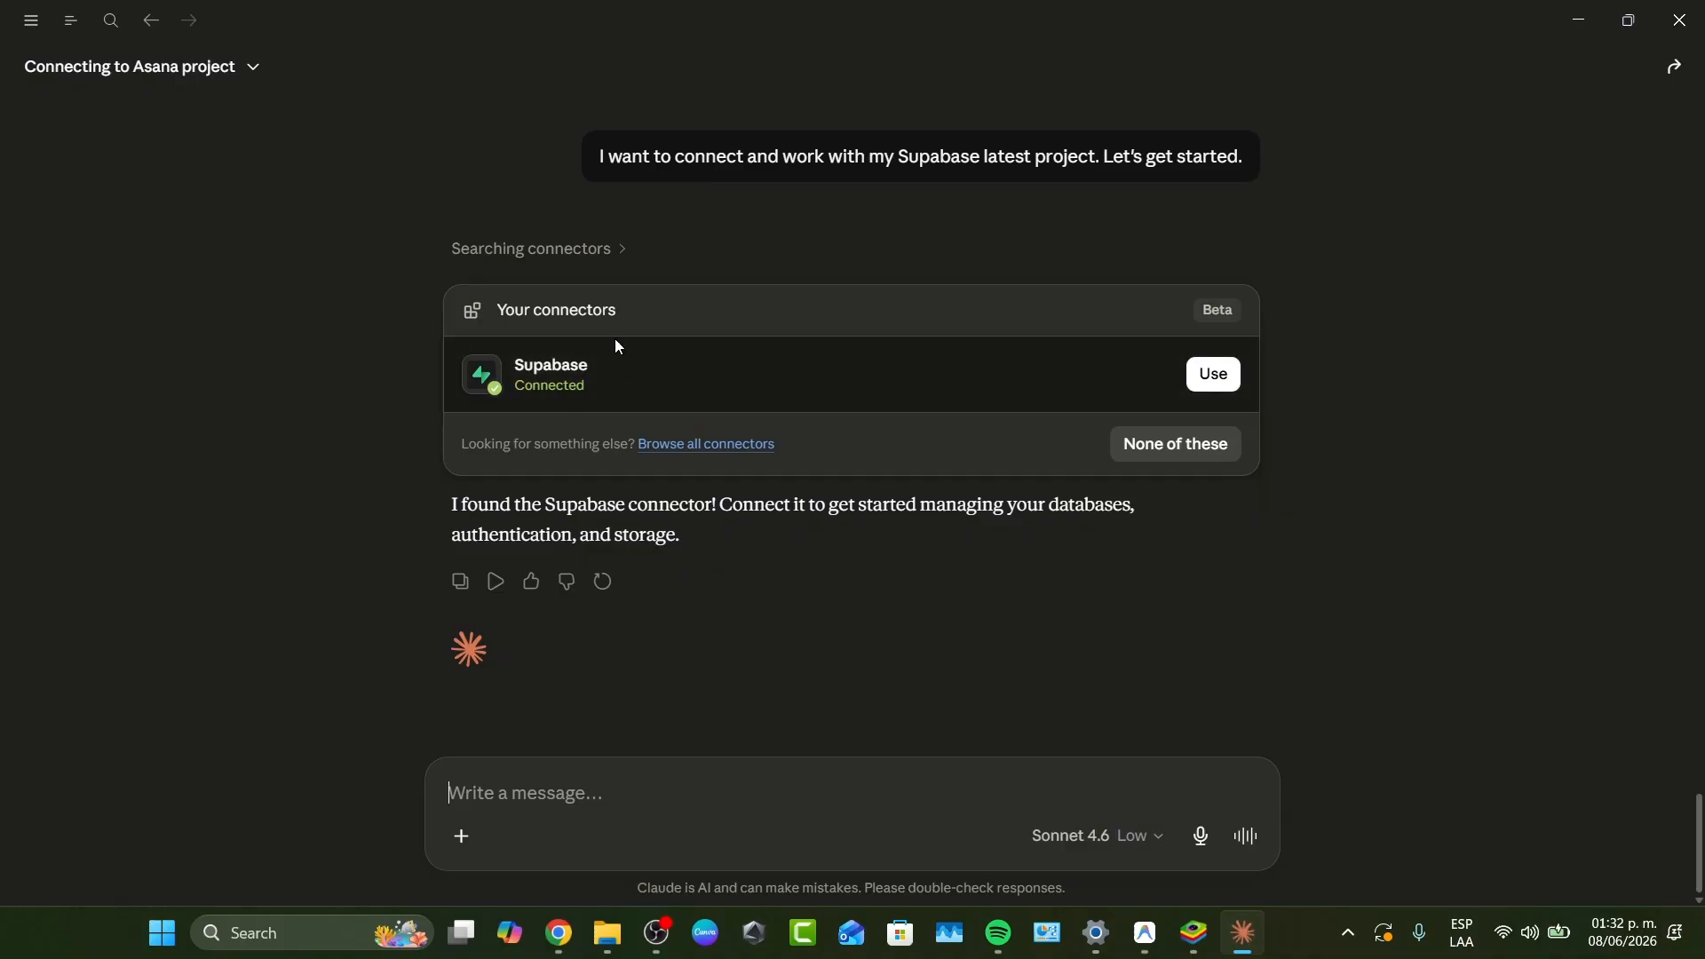
pyautogui.click(1227, 382)
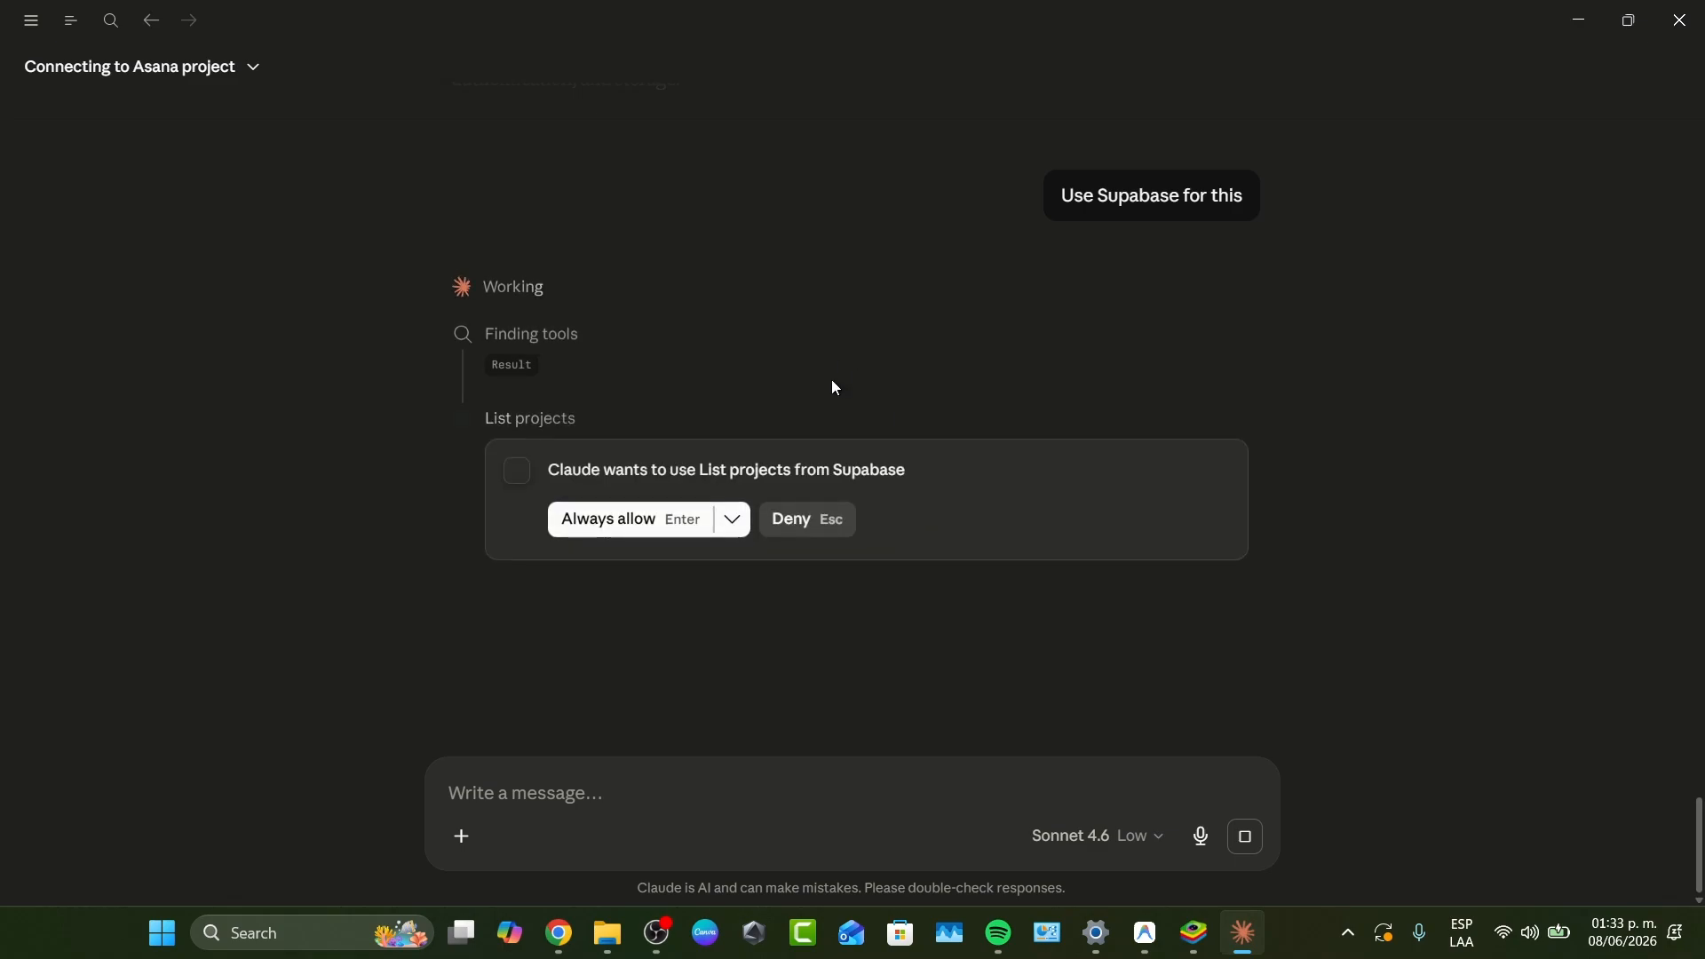
pyautogui.click(667, 518)
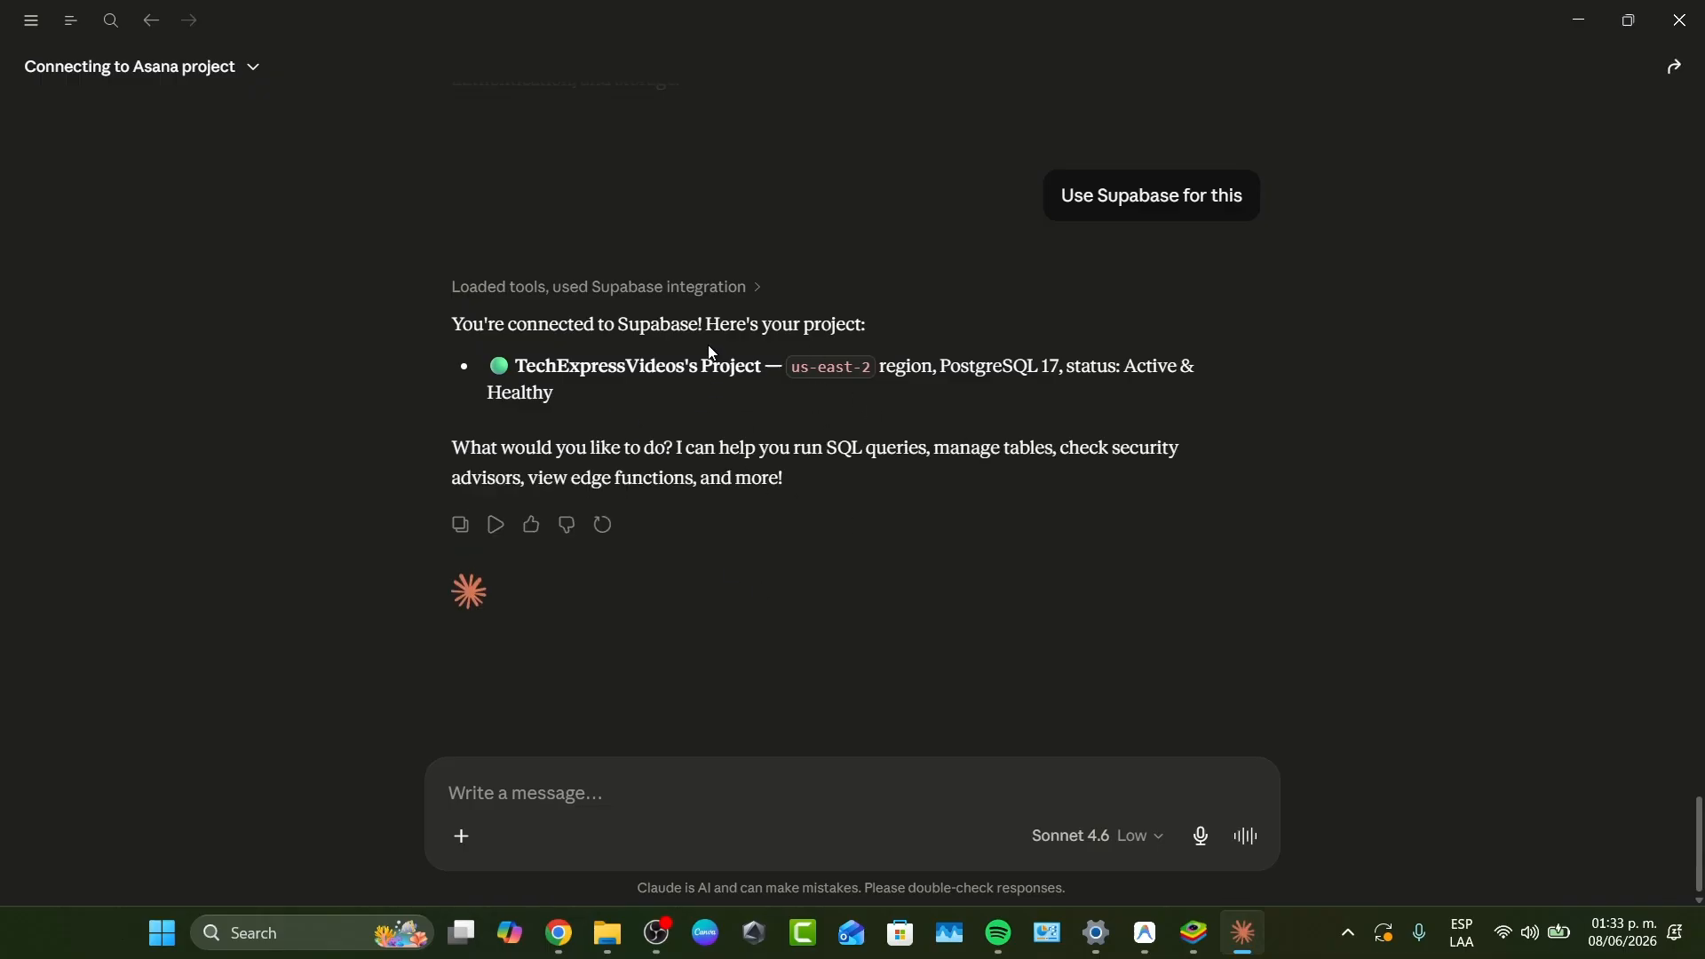
pyautogui.moveTo(617, 324); pyautogui.dragTo(867, 326)
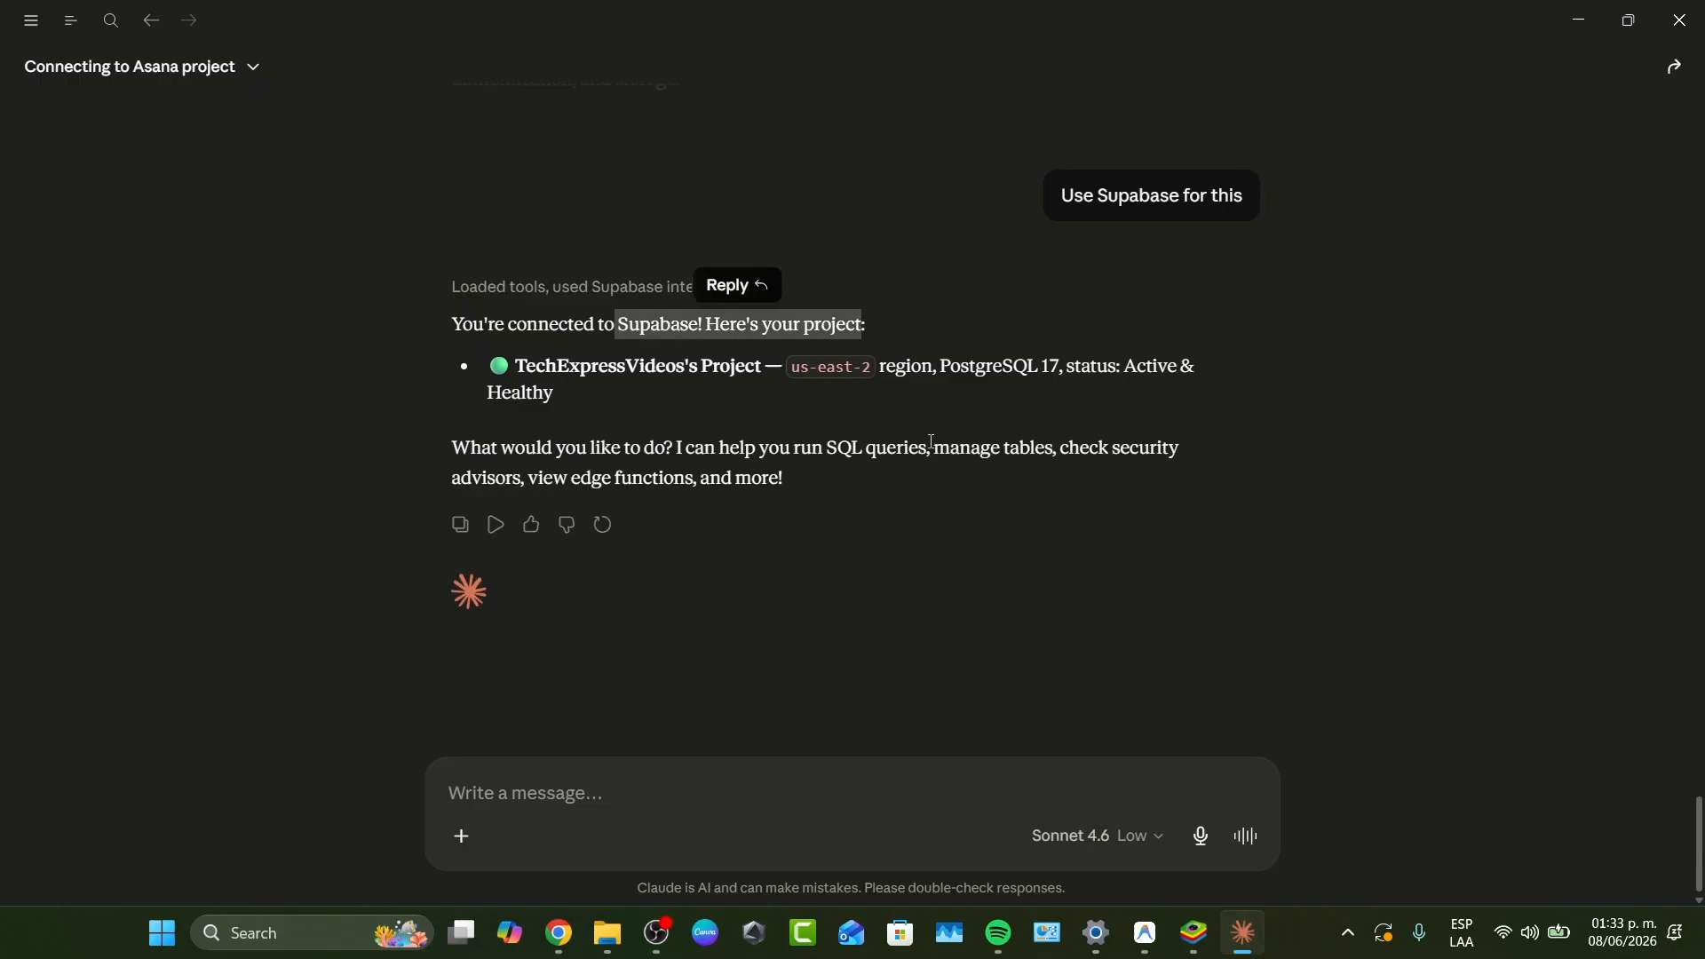
# Send the prompt "help me get started and do something that i can do with my free version" and always allow Supabase's List tables tool.
pyautogui.click(657, 777)
pyautogui.write('help me get started and do something that i can do with my free version')
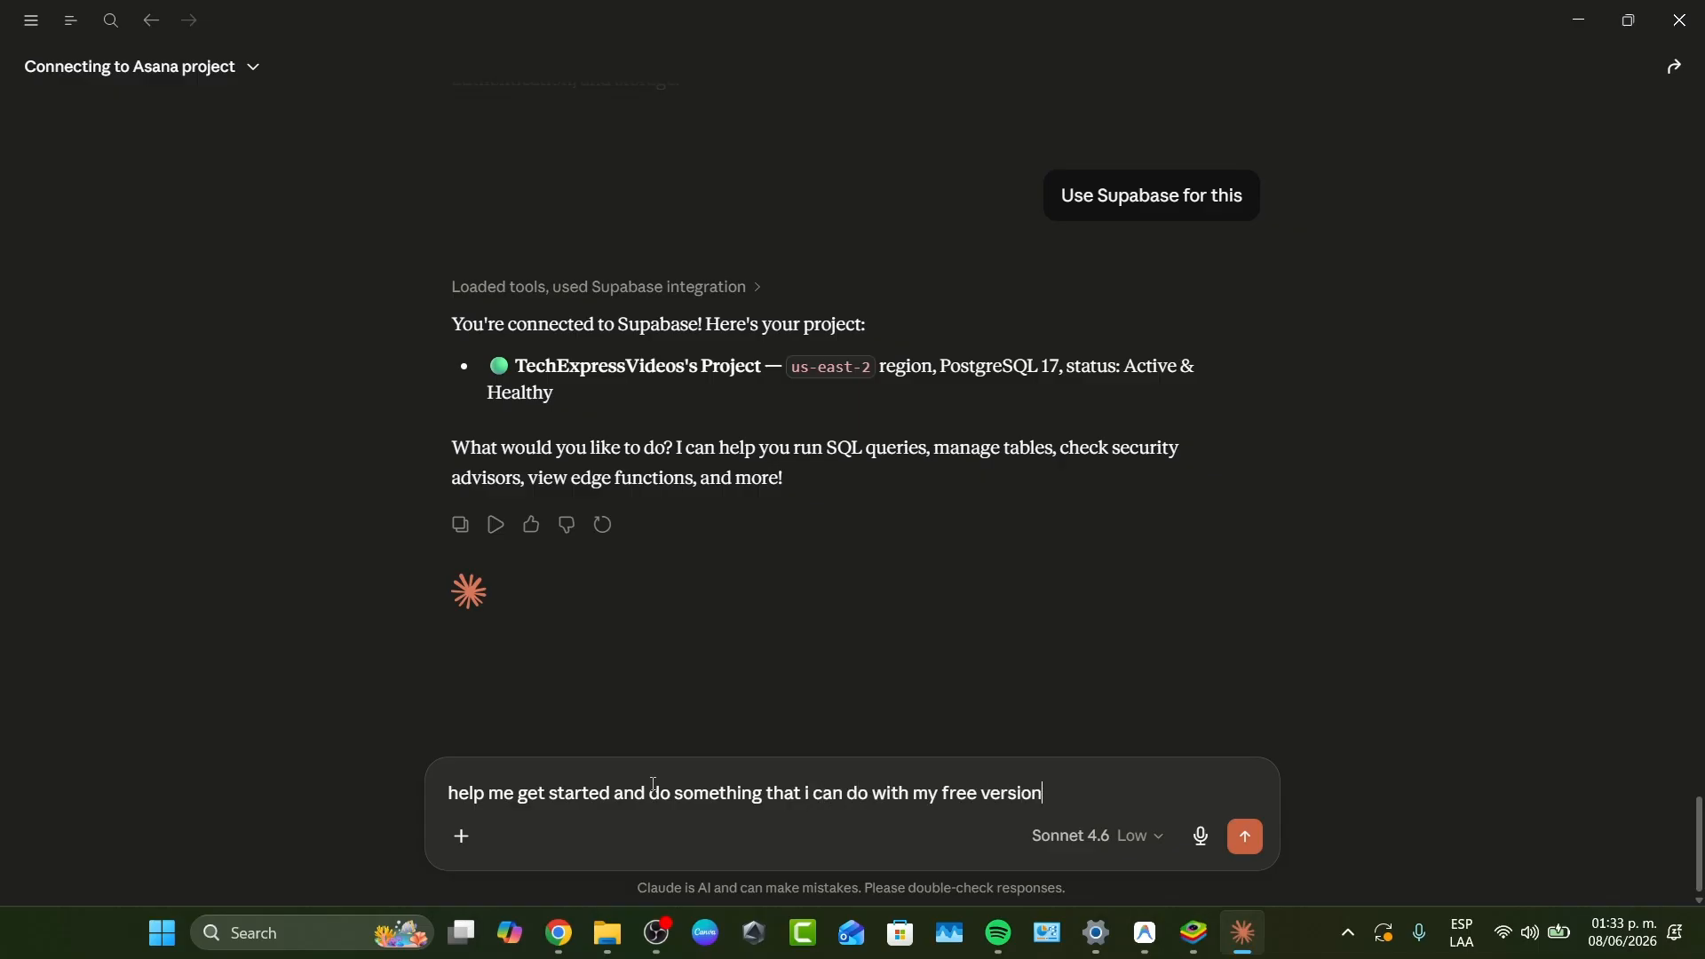
pyautogui.press('Return')
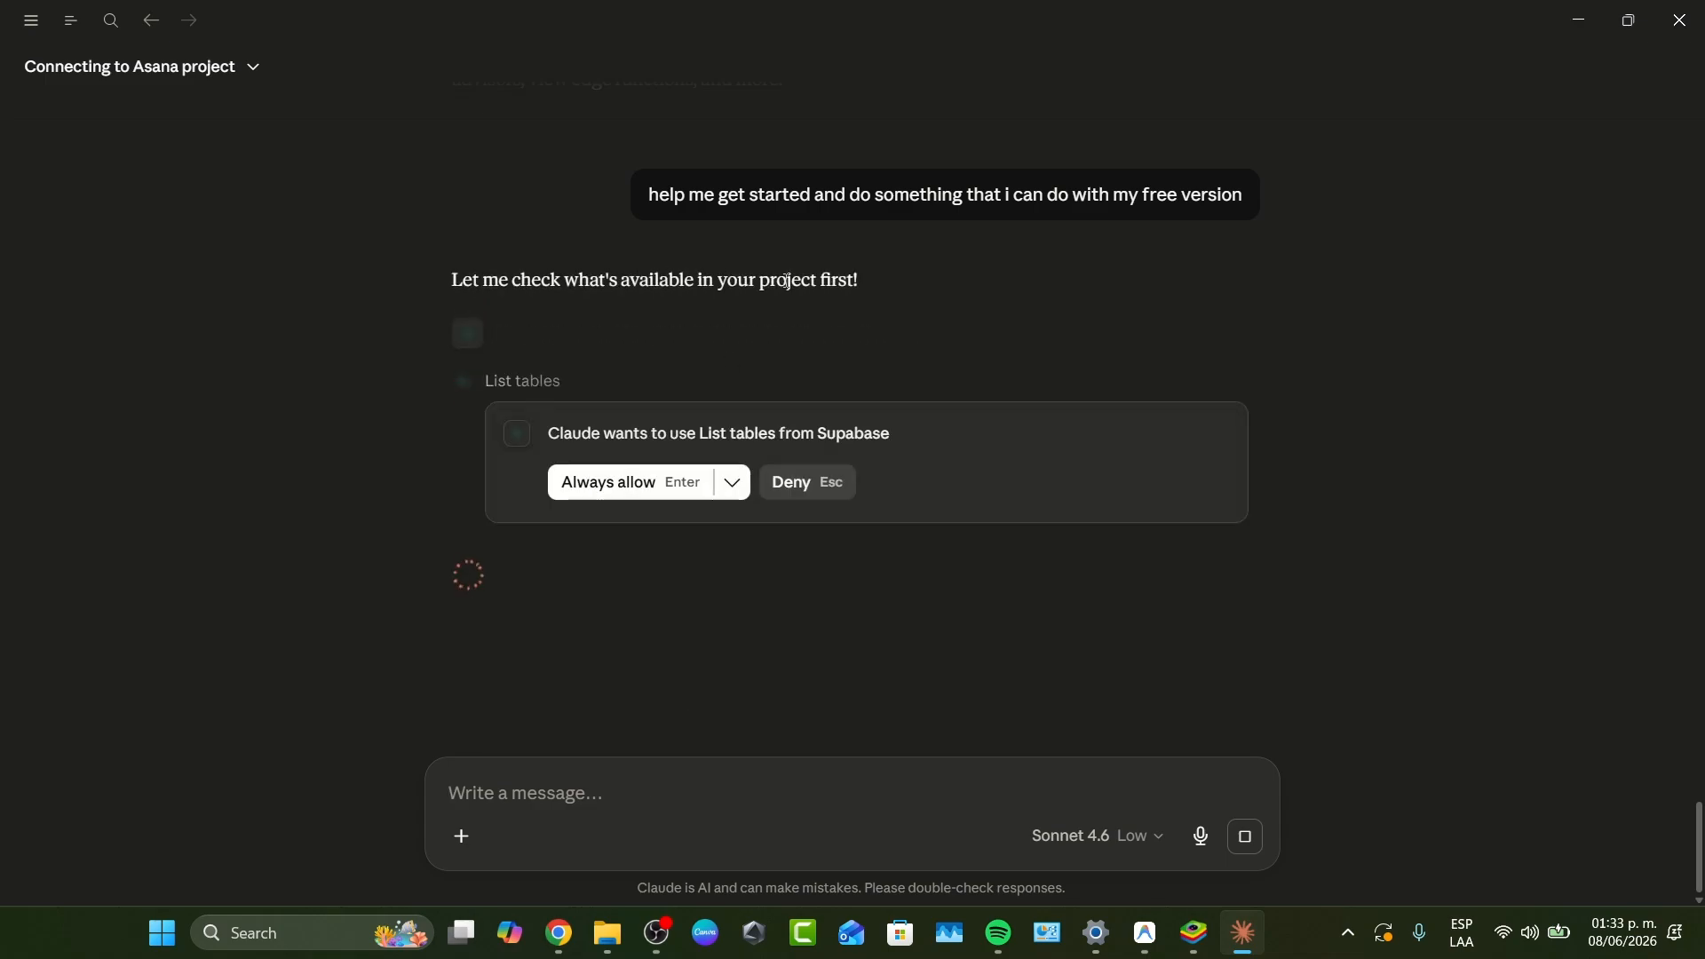
pyautogui.click(643, 485)
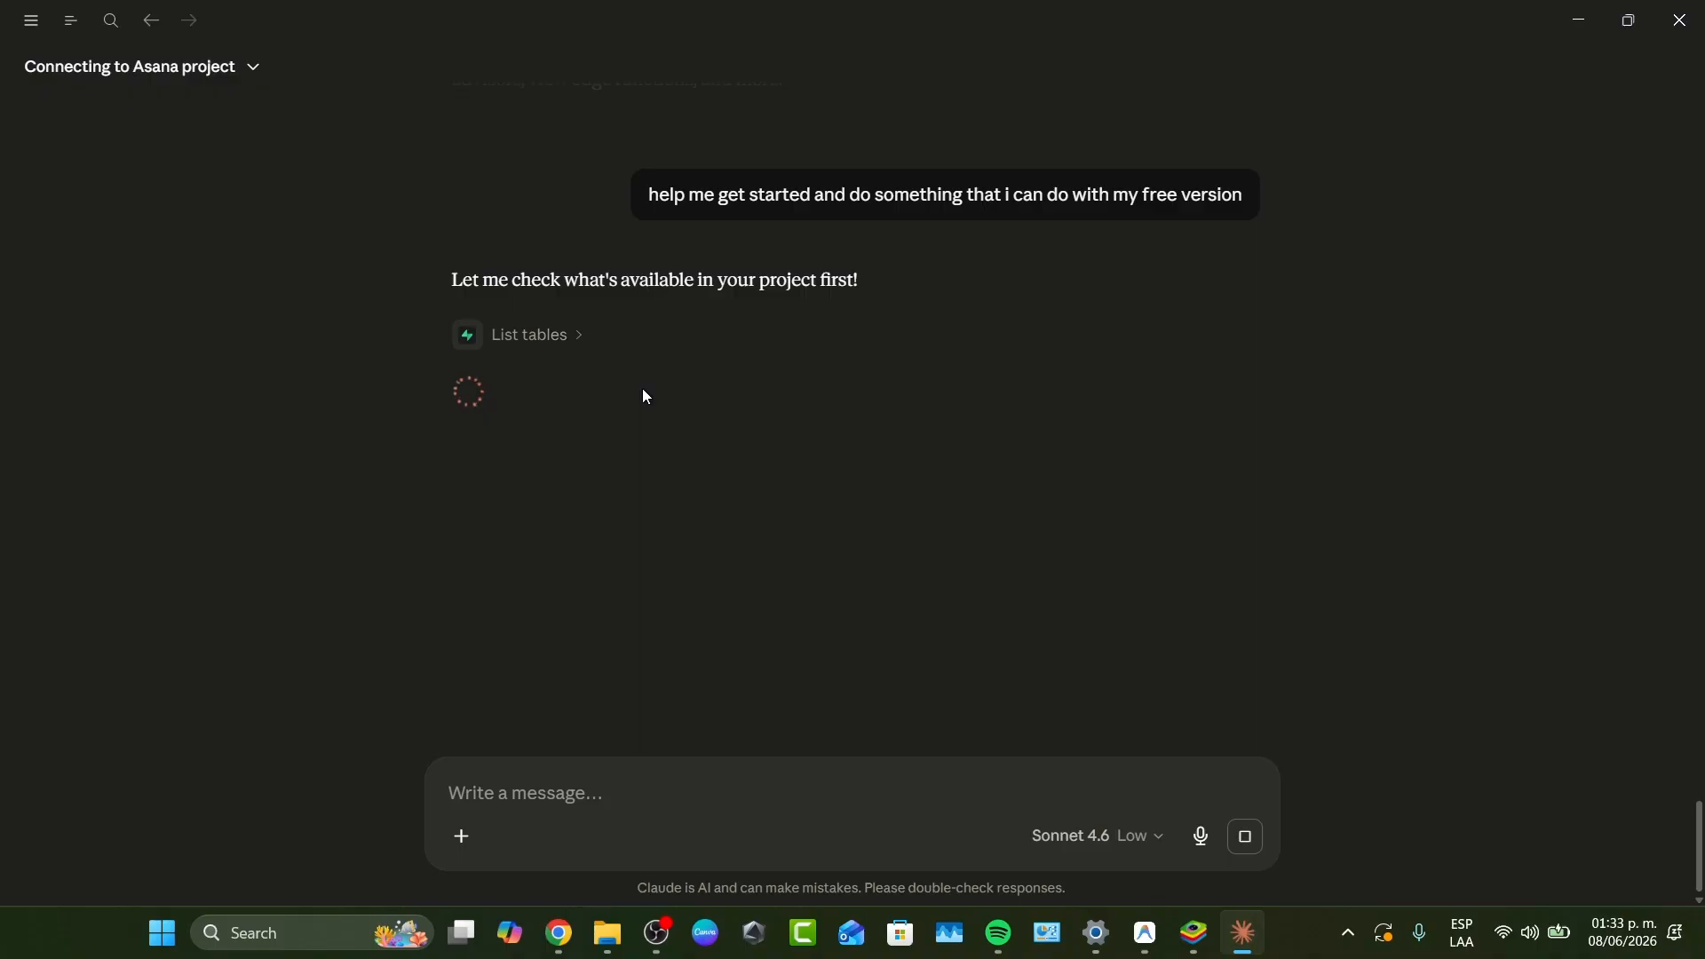
# Switch to Chrome and close the Claude connection confirmation tab, leaving the Supabase project dashboard open.
pyautogui.moveTo(559, 933)
pyautogui.click(663, 823)
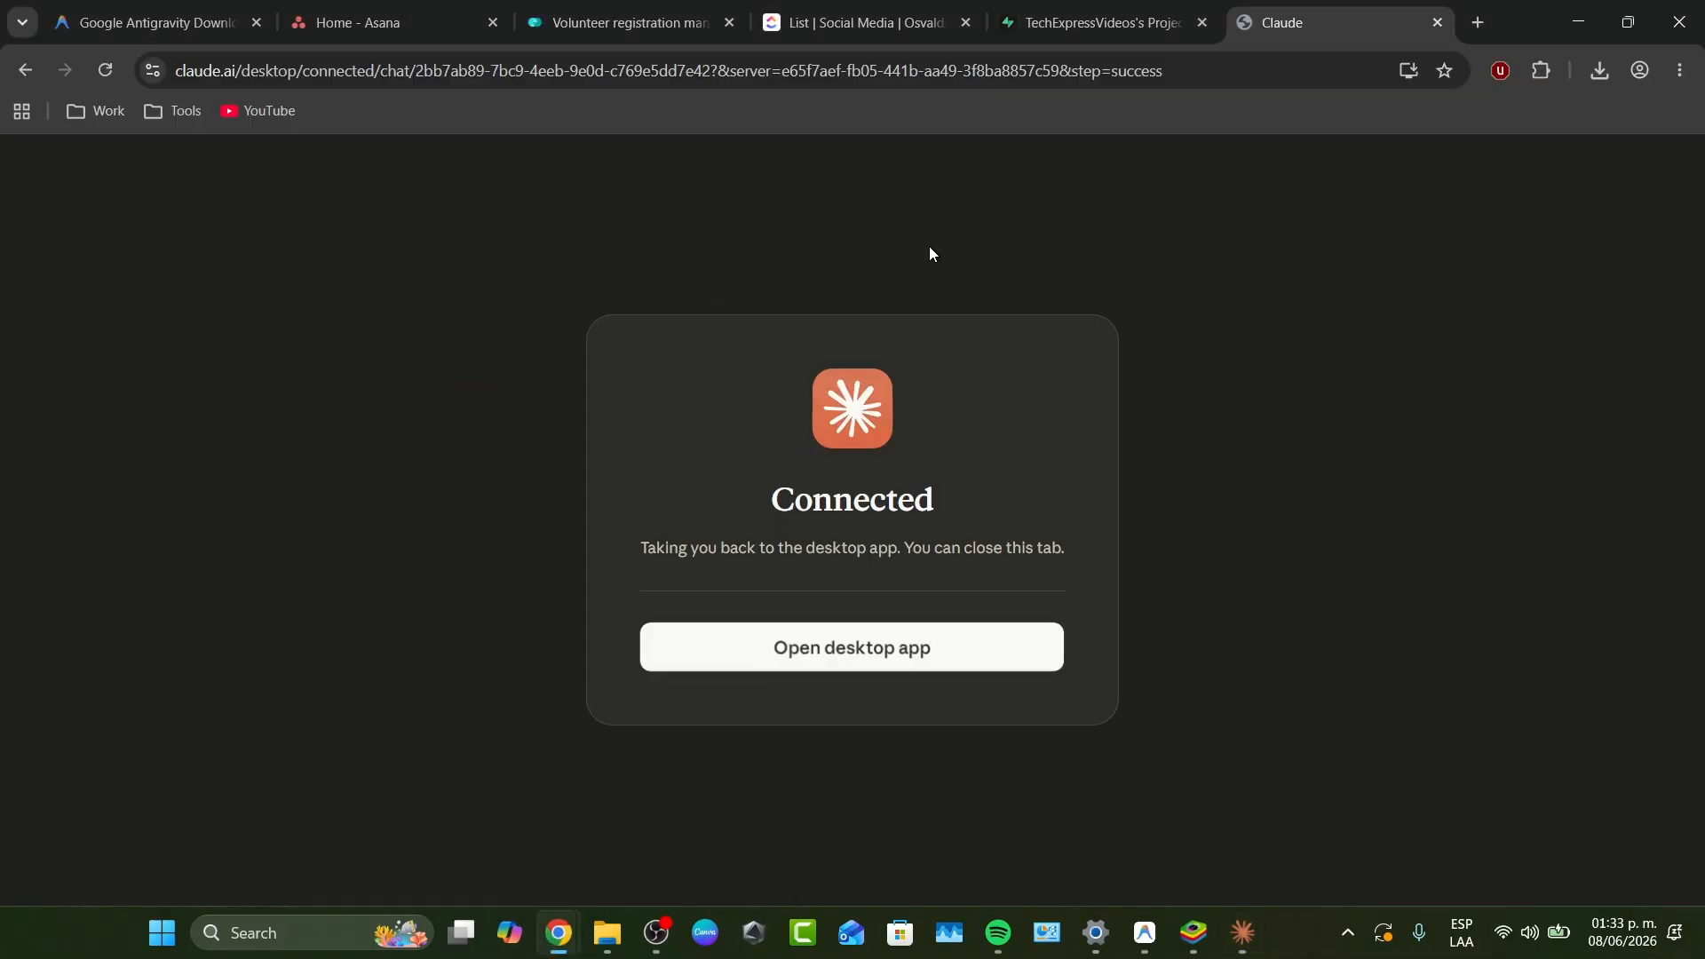
pyautogui.click(1102, 22)
pyautogui.click(1438, 22)
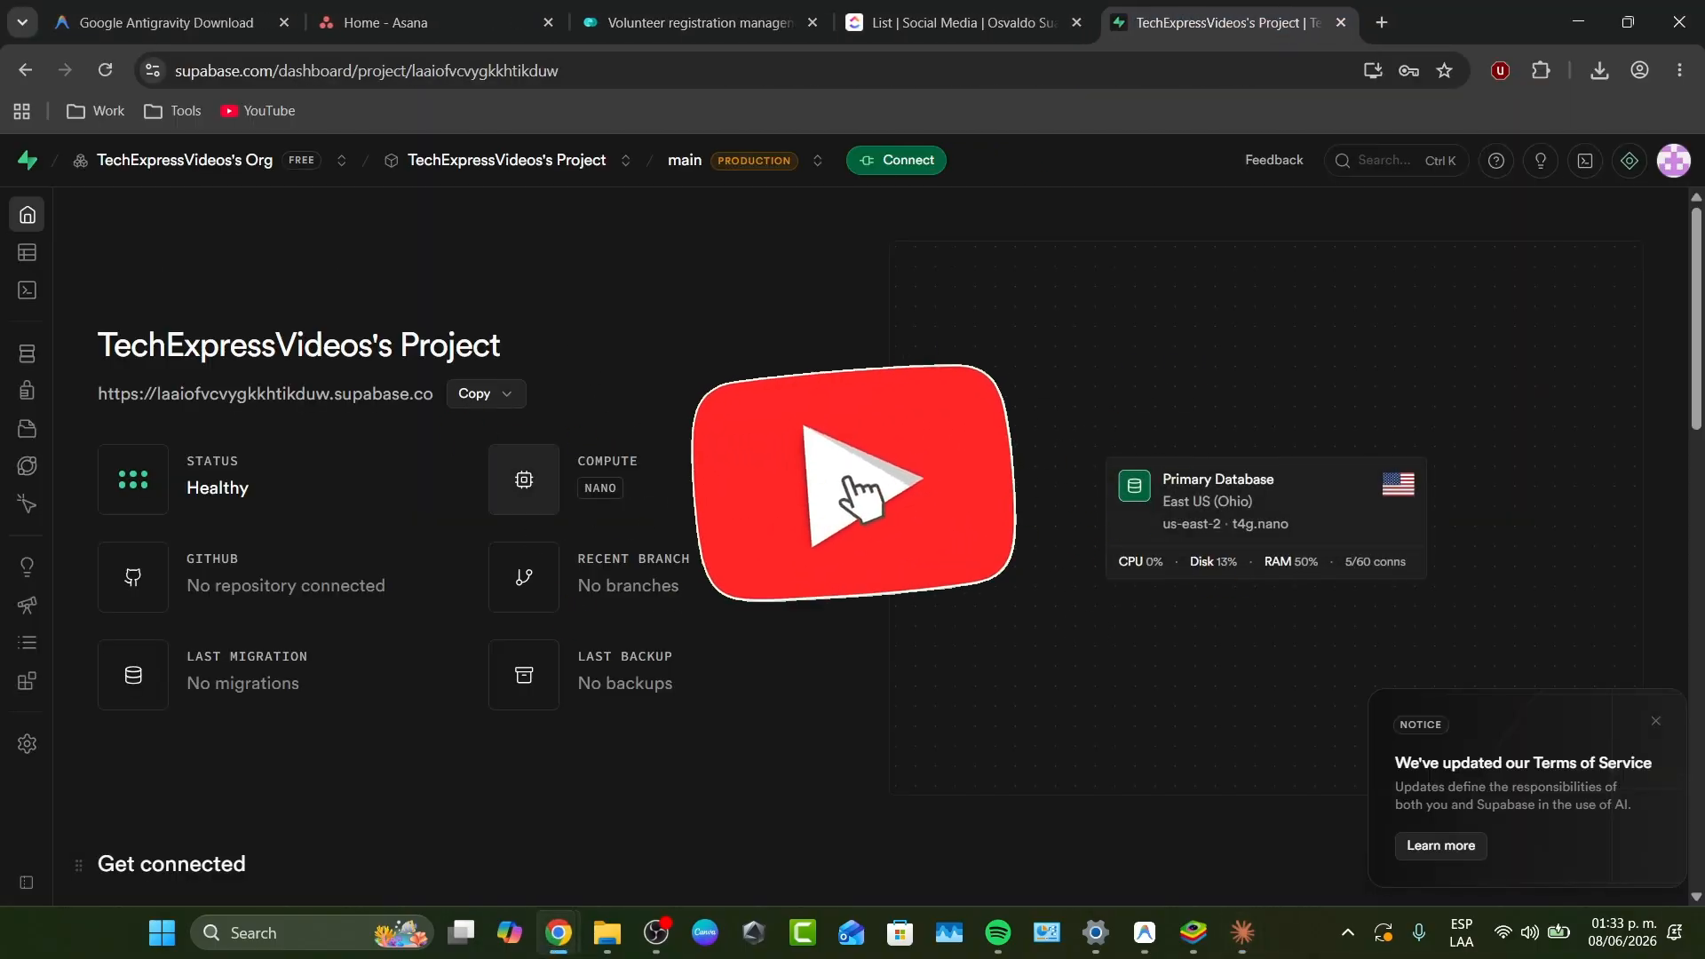
# Look over the Supabase project's overview page and return to the Claude desktop app to check its reply.
pyautogui.scroll(-3, 889, 533)
pyautogui.scroll(-2, 866, 515)
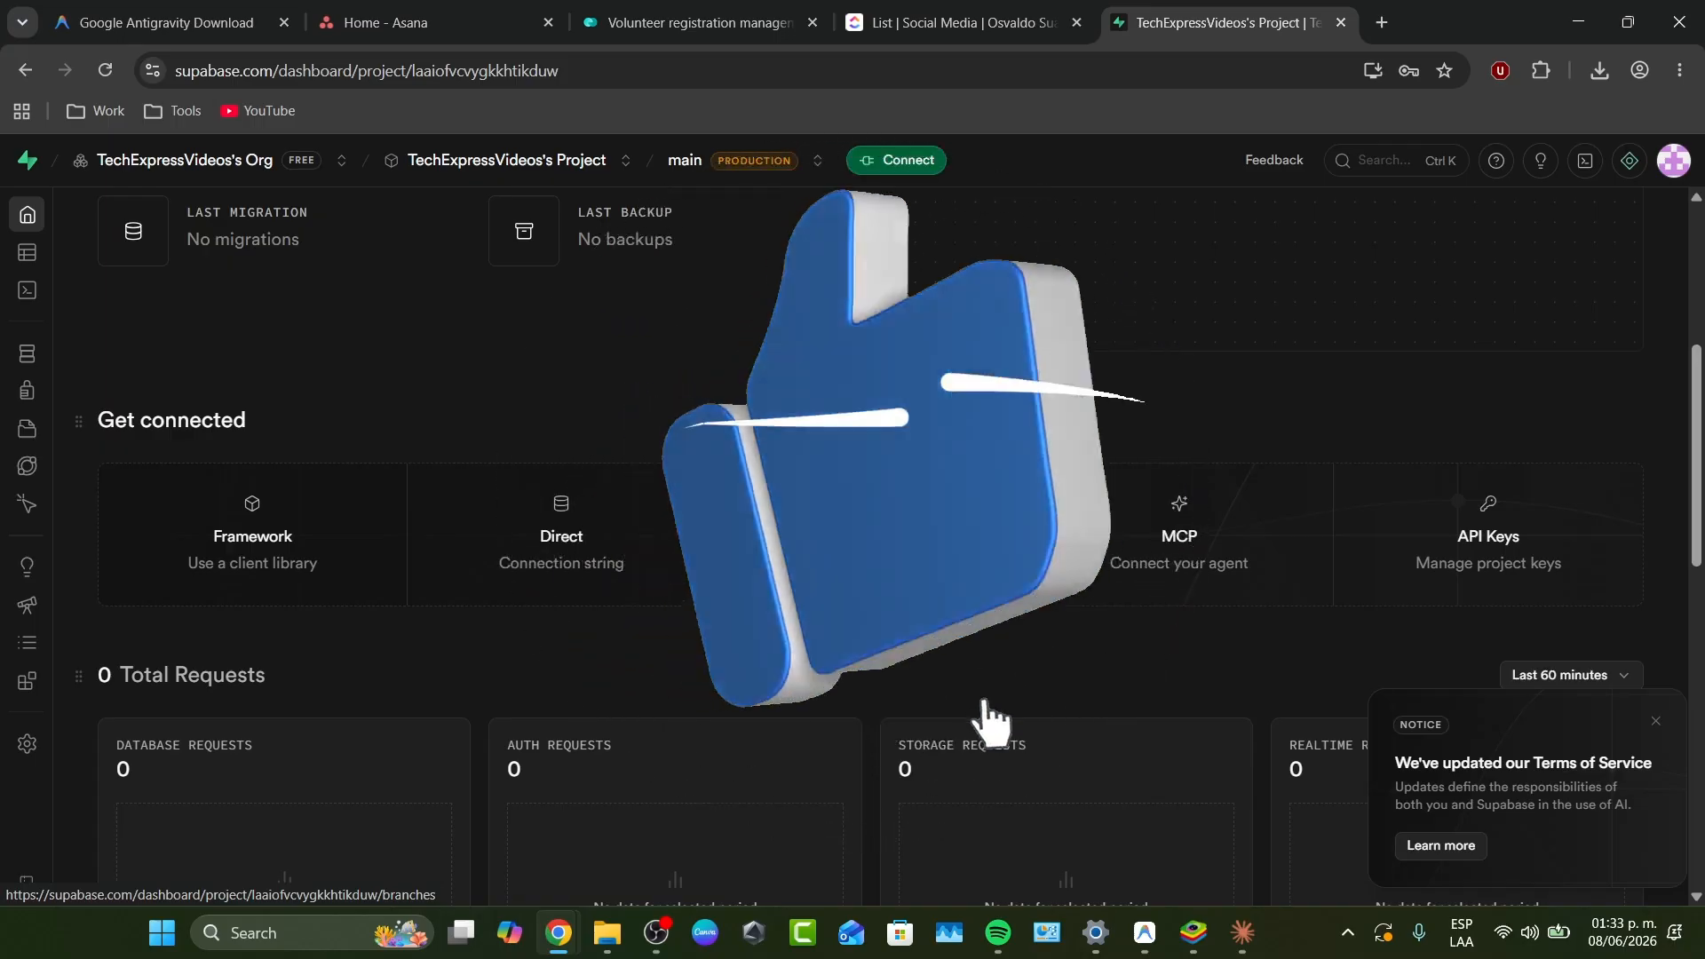
pyautogui.scroll(-7, 945, 640)
pyautogui.scroll(12, 925, 648)
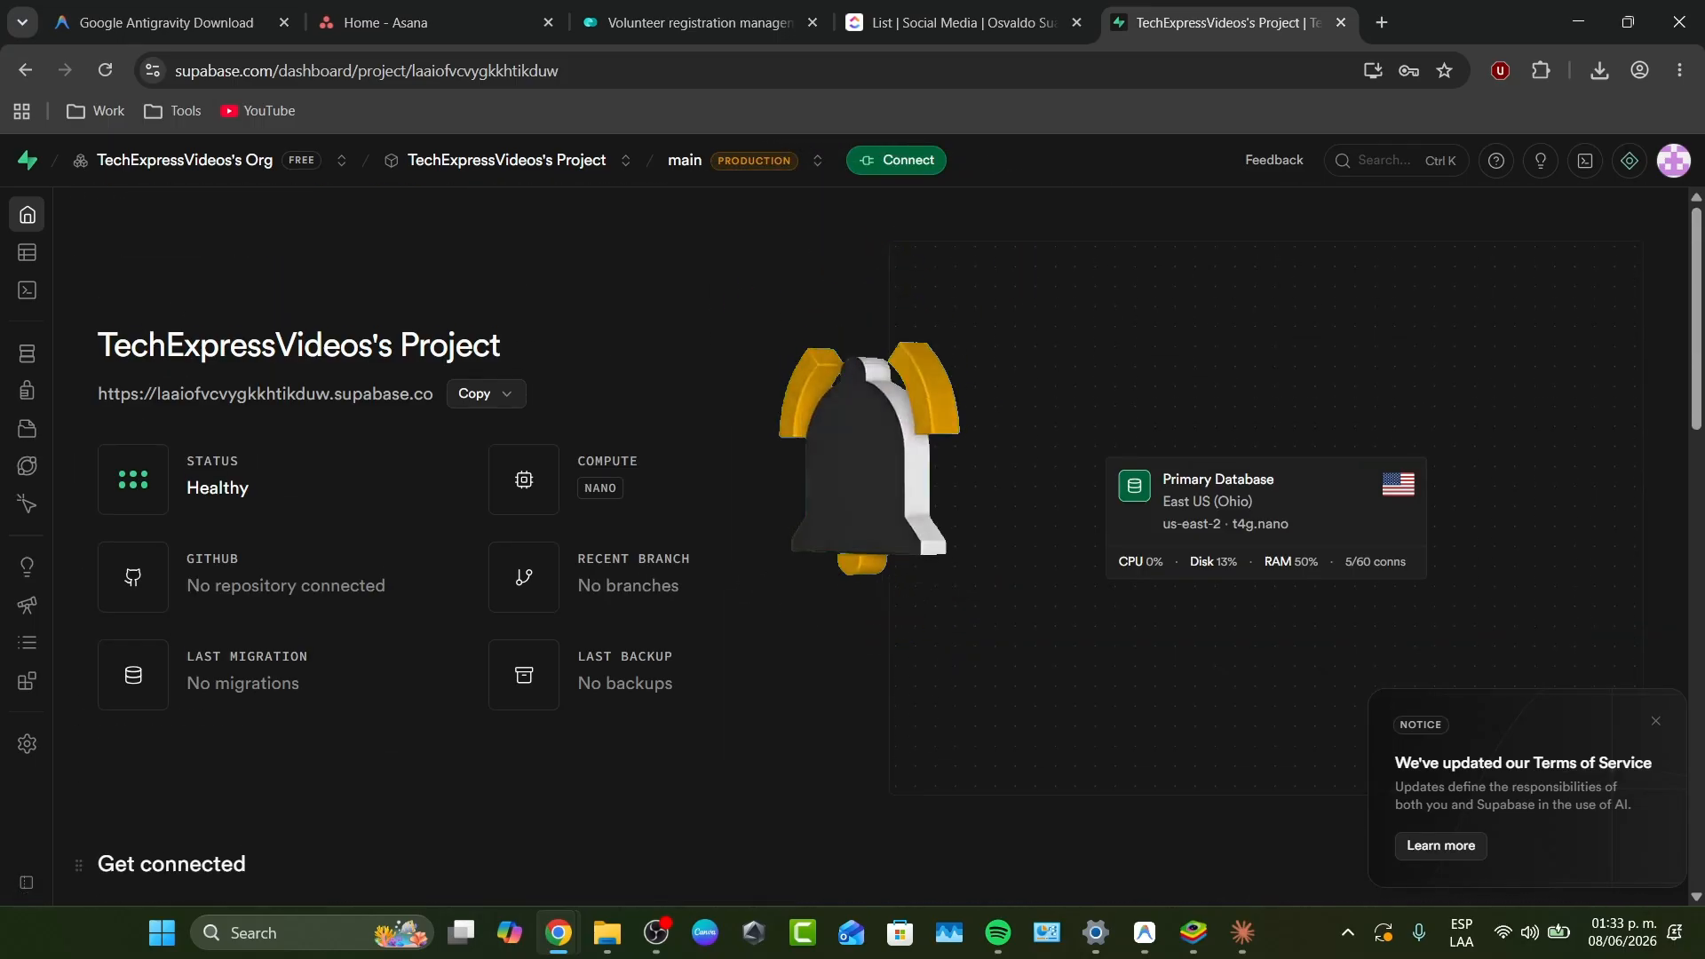
pyautogui.click(1240, 935)
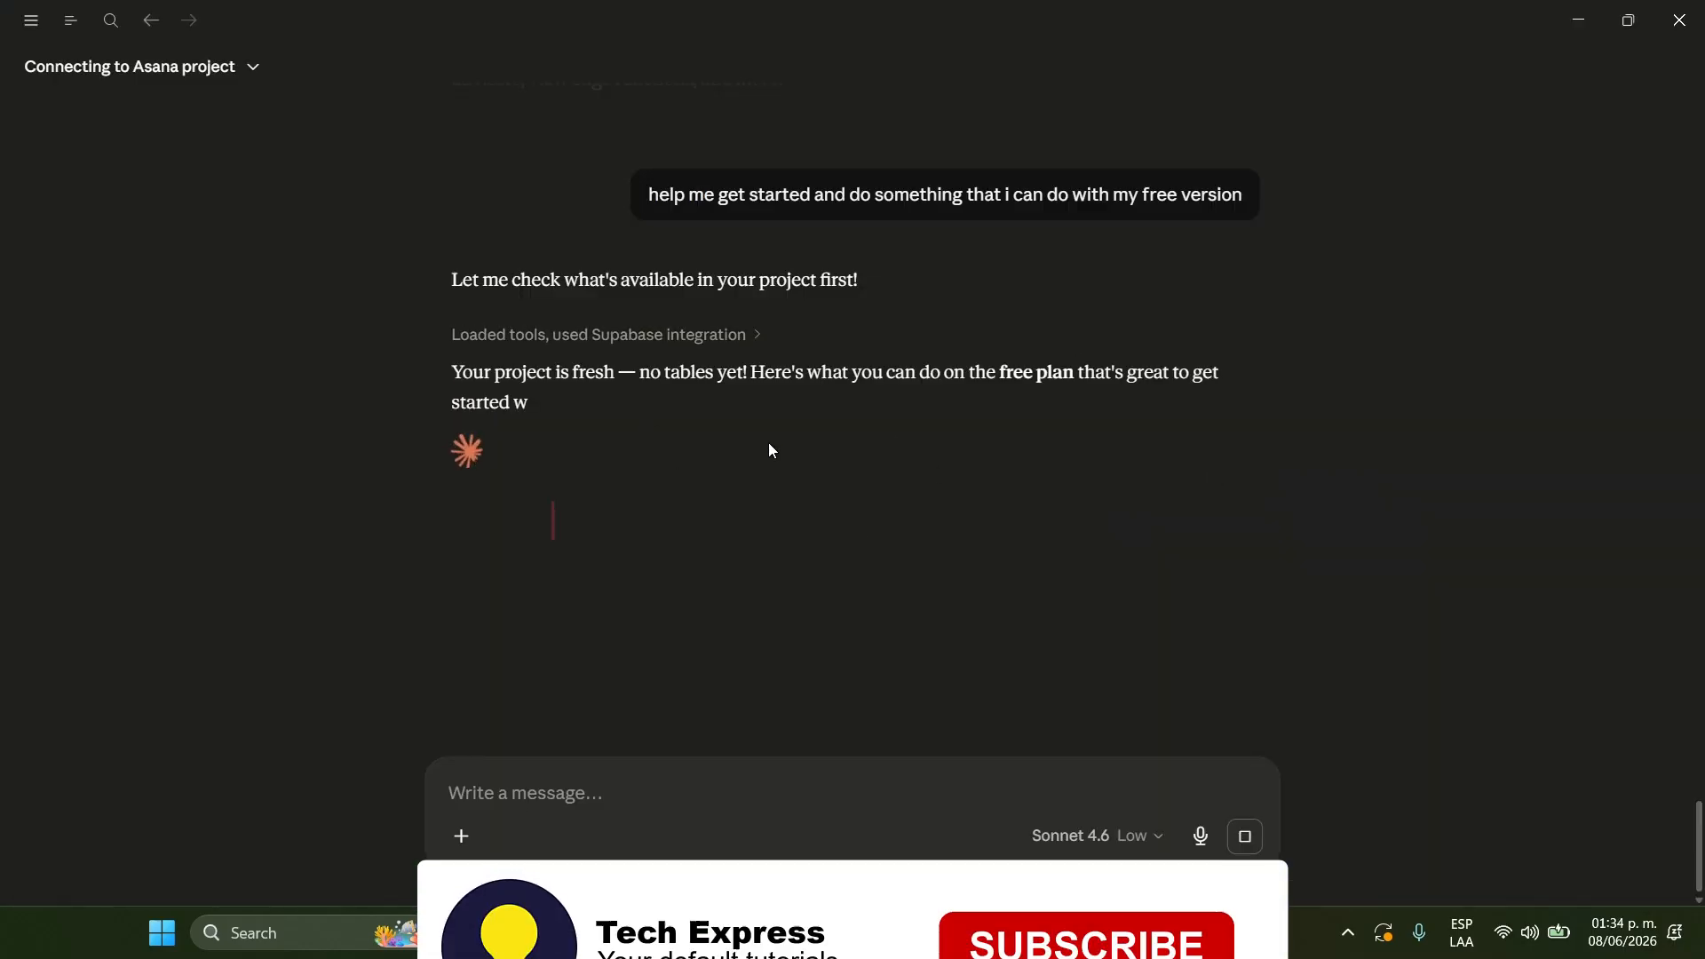